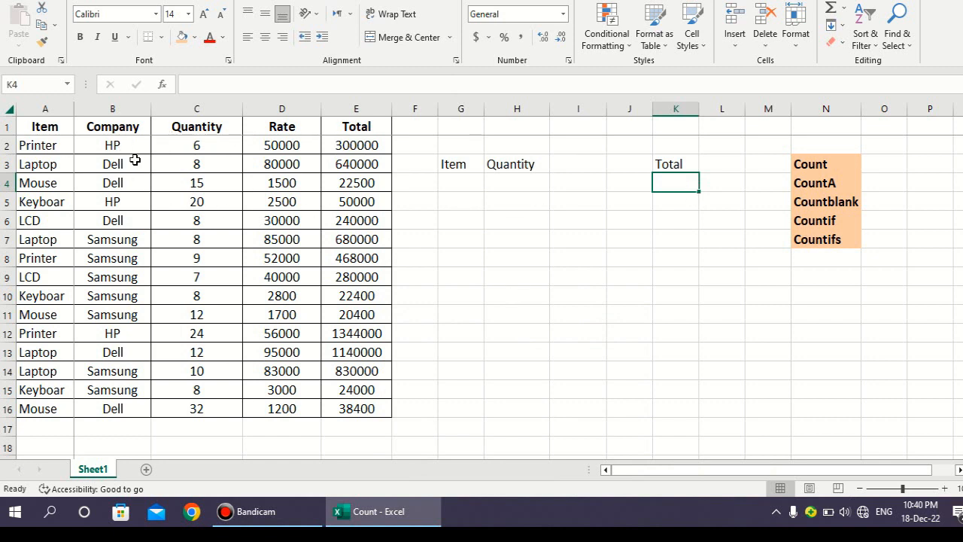
# Look through the counting functions listed in N3:N7, from Count to Countifs.
pyautogui.click(803, 167)
pyautogui.click(806, 185)
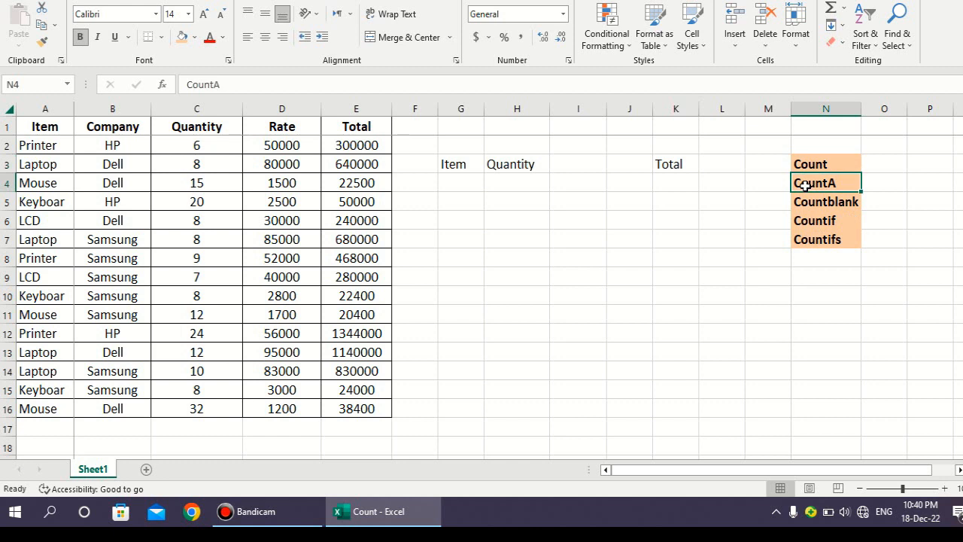
pyautogui.click(816, 203)
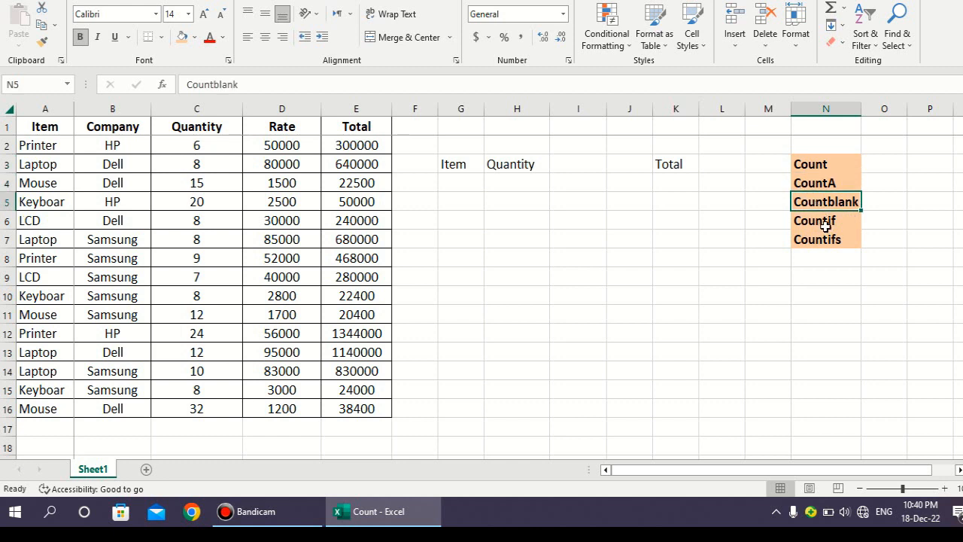
pyautogui.click(828, 224)
pyautogui.click(827, 242)
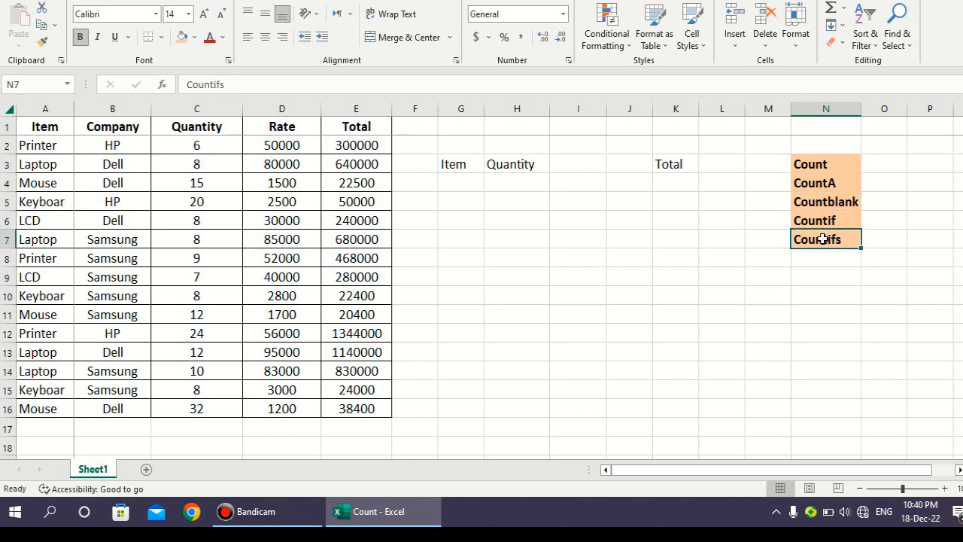
pyautogui.click(806, 170)
pyautogui.click(817, 200)
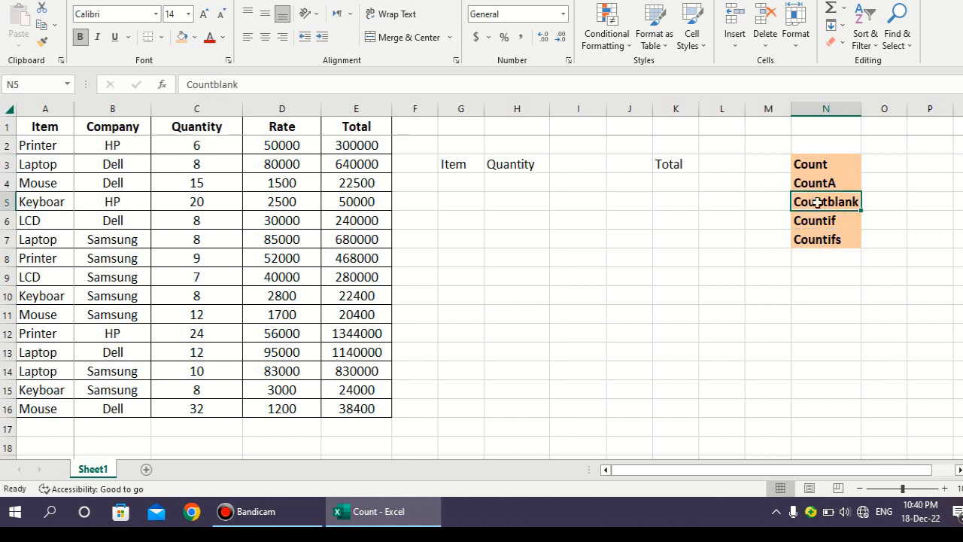
pyautogui.click(811, 167)
pyautogui.click(812, 185)
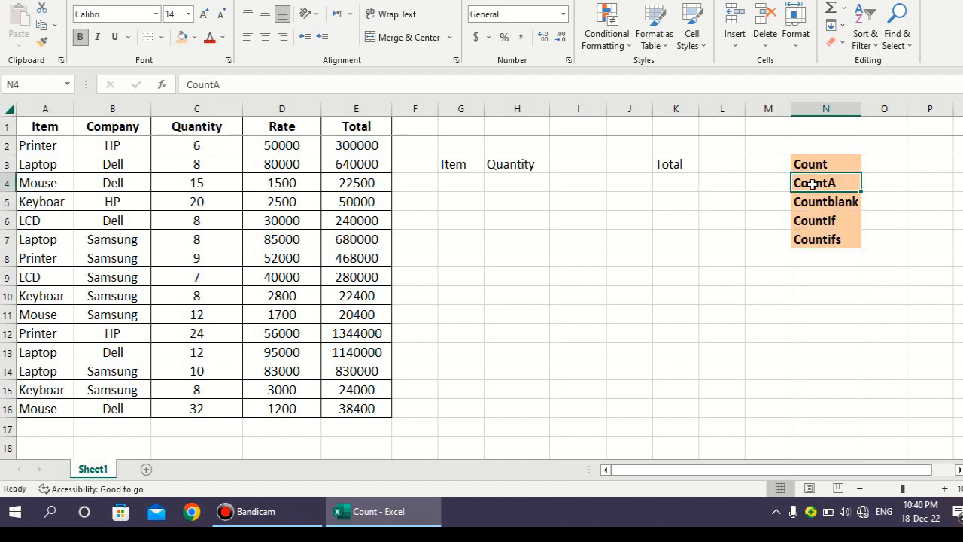
pyautogui.click(816, 208)
pyautogui.click(815, 220)
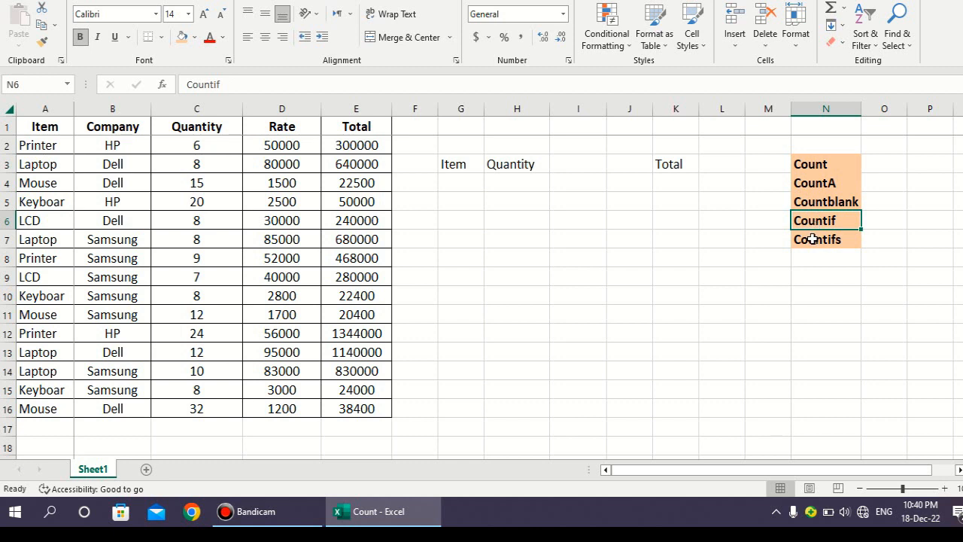
pyautogui.click(813, 238)
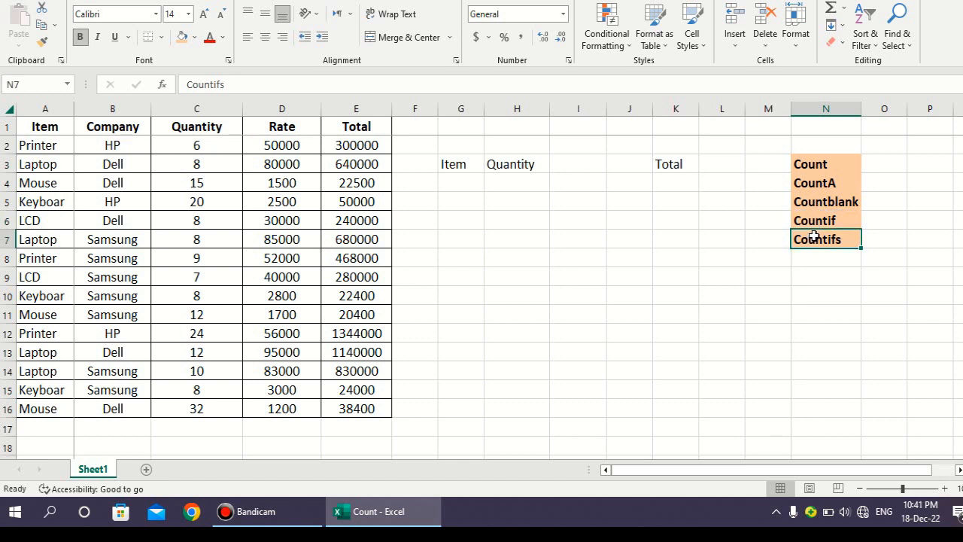
pyautogui.click(837, 165)
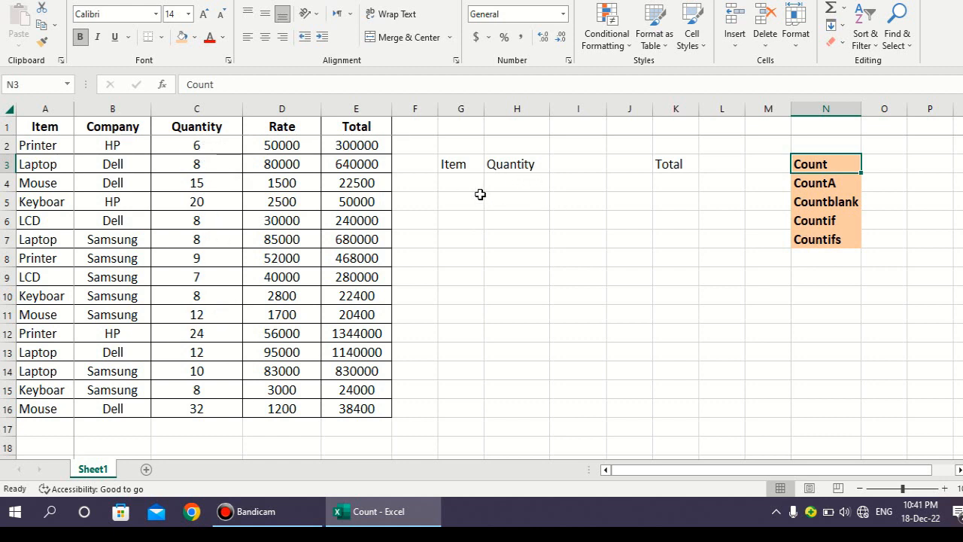
# Enter the formula =COUNT(C2:C16) in K4, under the Total heading, to count the Quantity entries.
pyautogui.click(666, 183)
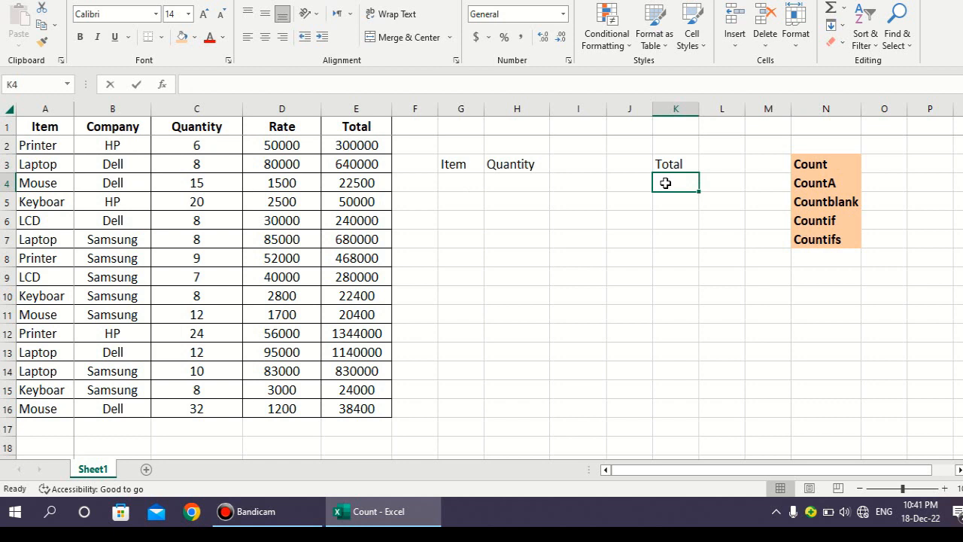
pyautogui.write('=')
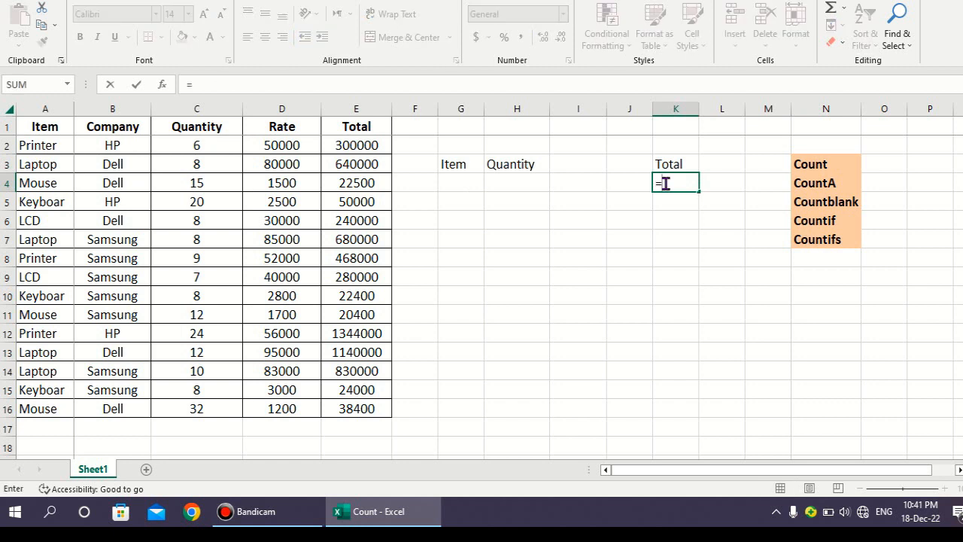
pyautogui.write('count')
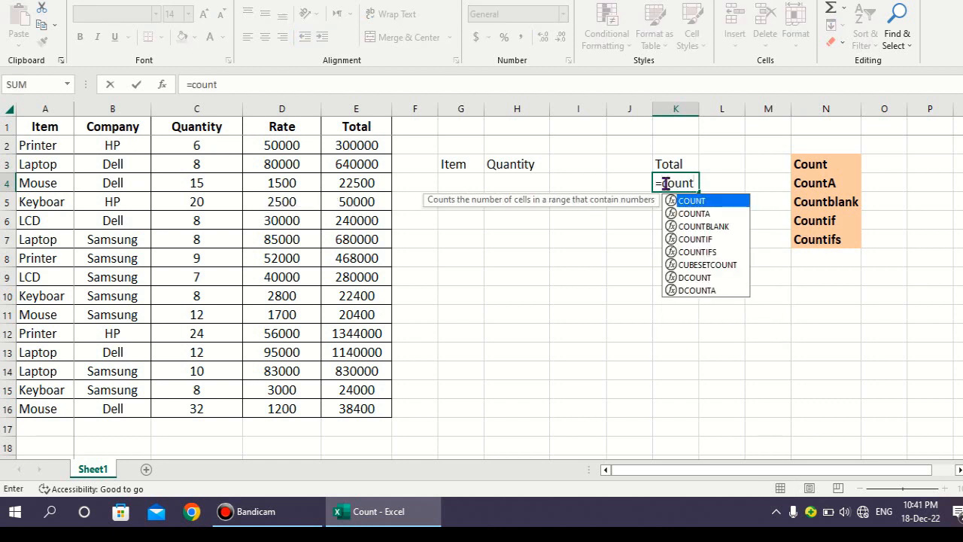
pyautogui.write('(')
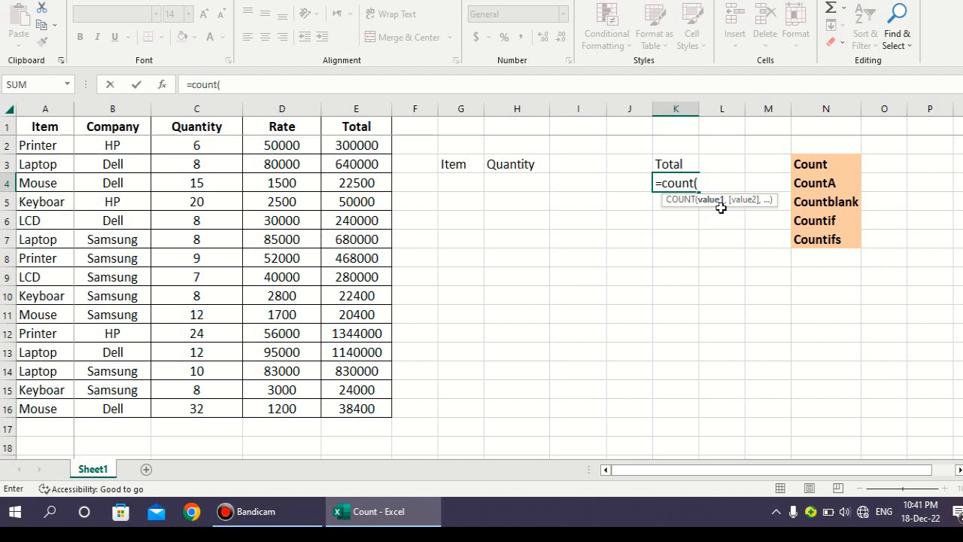
pyautogui.moveTo(206, 147); pyautogui.dragTo(226, 417)
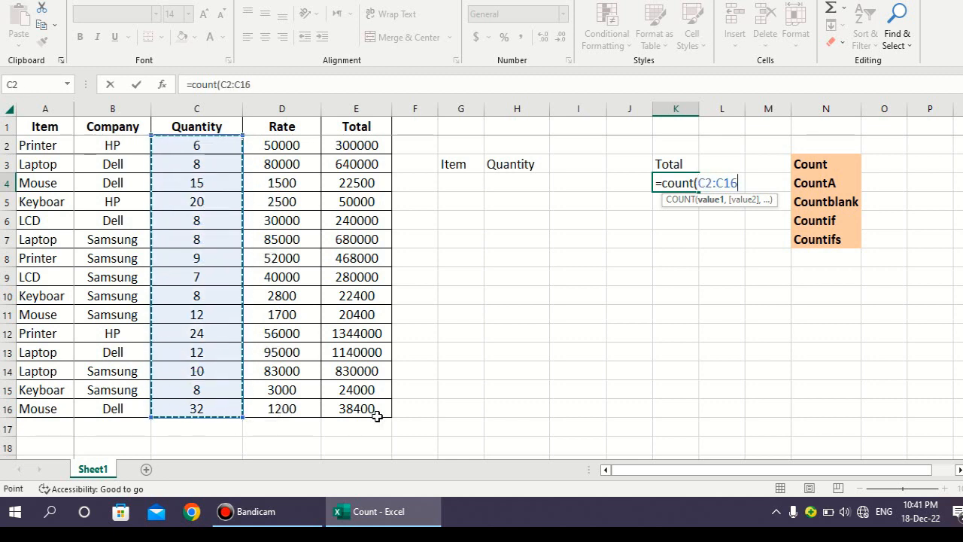
pyautogui.write(')')
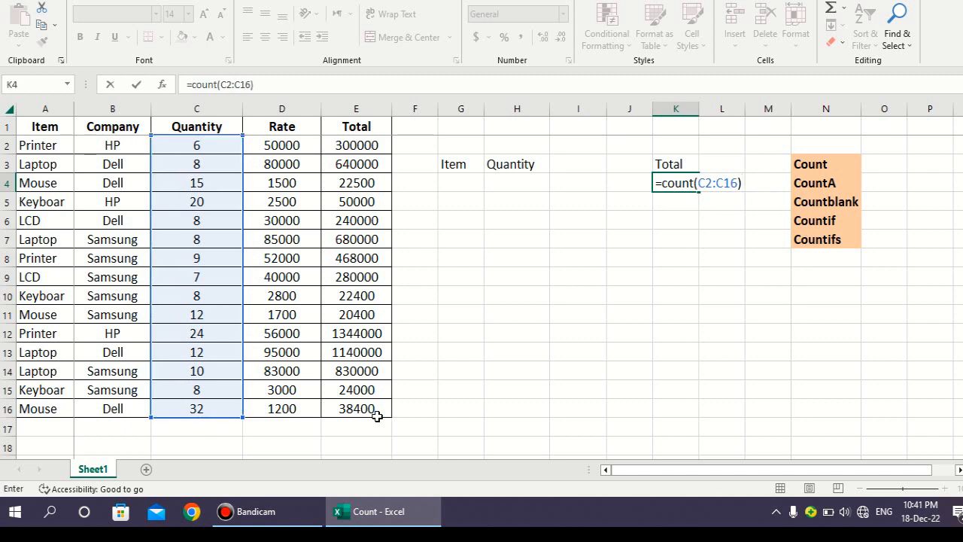
pyautogui.press('Return')
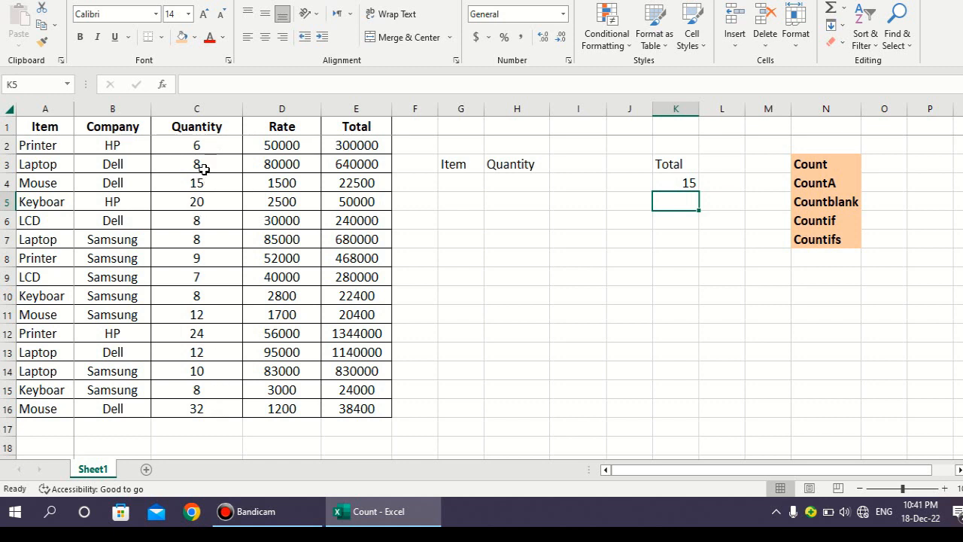
# Change the formula in K4 to =COUNT(B2:B16) so that it refers to the Company column.
pyautogui.click(685, 182)
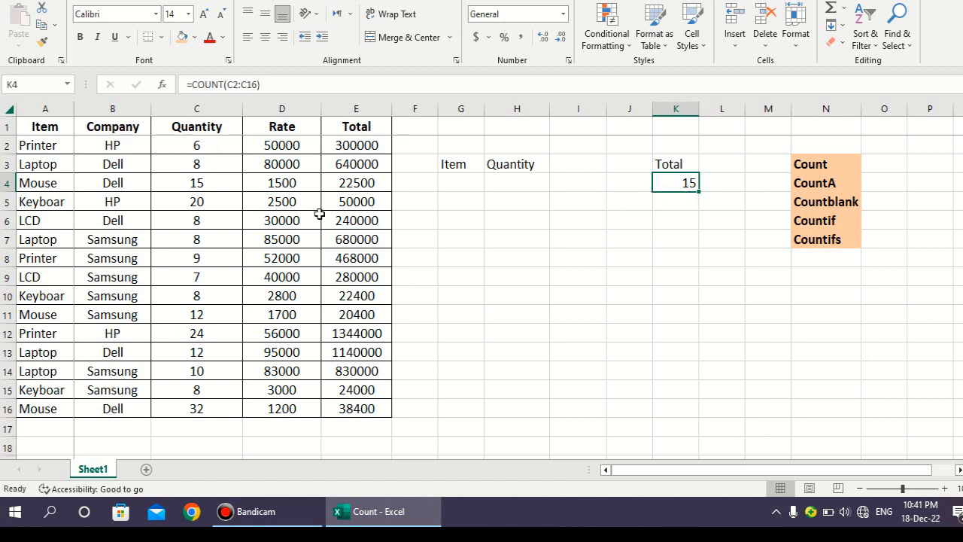
pyautogui.moveTo(201, 147); pyautogui.dragTo(200, 407)
pyautogui.moveTo(128, 145); pyautogui.dragTo(118, 404)
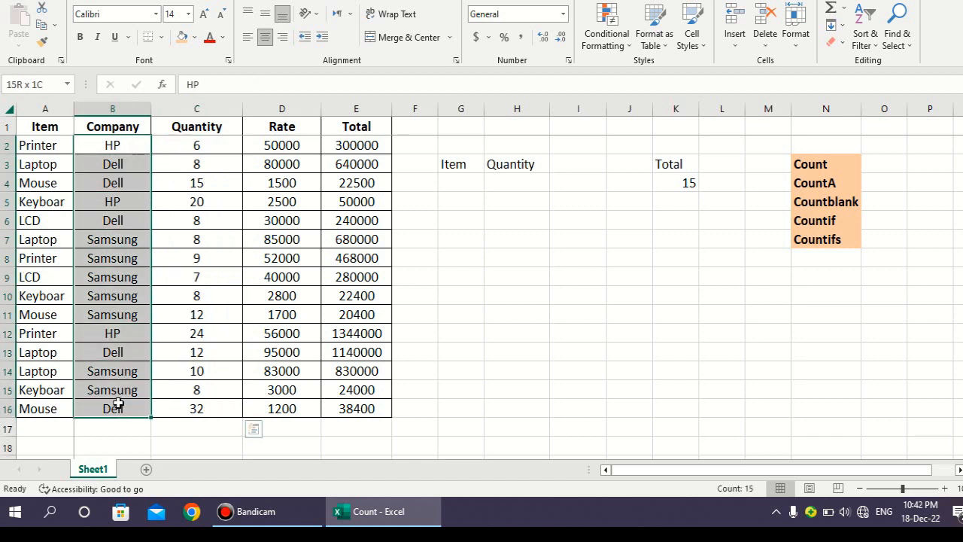
pyautogui.click(680, 184)
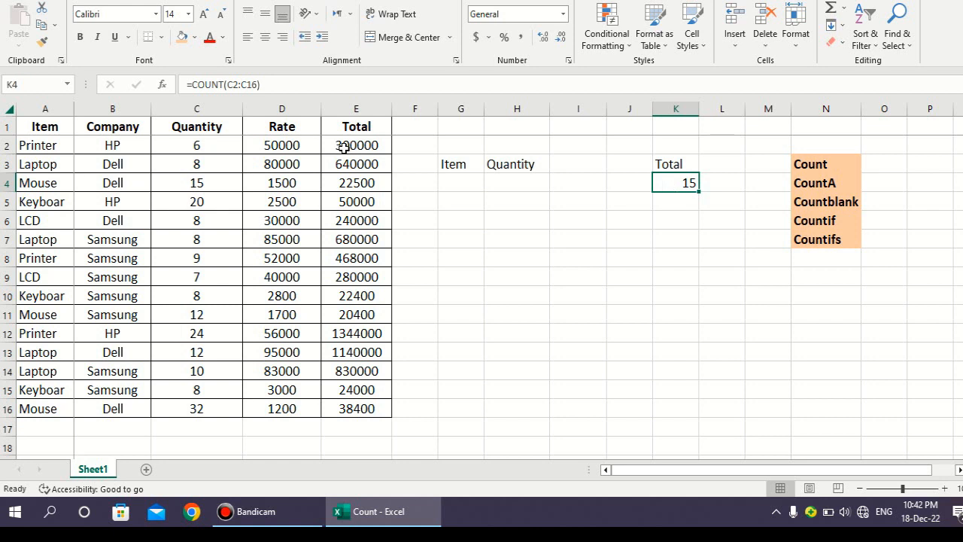
pyautogui.click(278, 78)
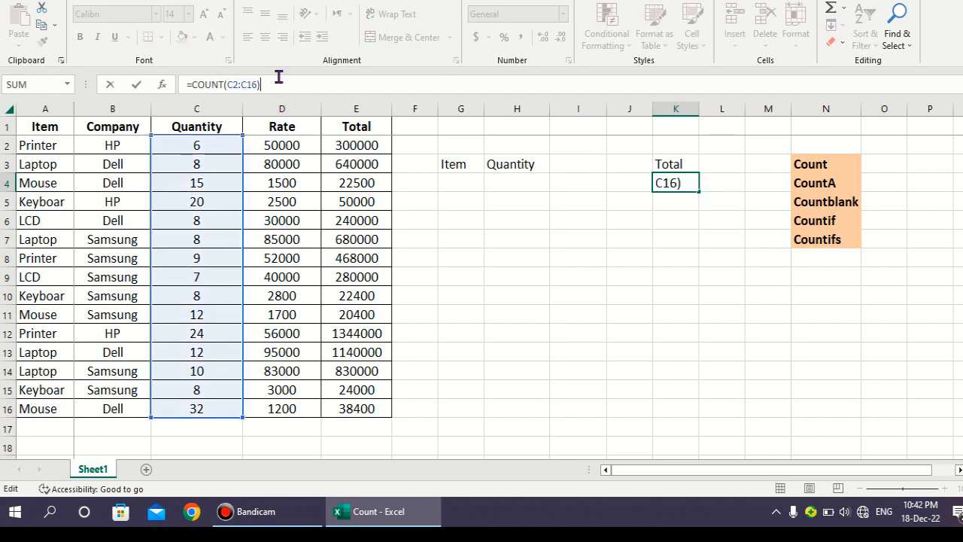
pyautogui.press('BackSpace')
pyautogui.press('BackSpace')
pyautogui.press('BackSpace')
pyautogui.press('BackSpace')
pyautogui.press('BackSpace')
pyautogui.press('BackSpace')
pyautogui.press('BackSpace')
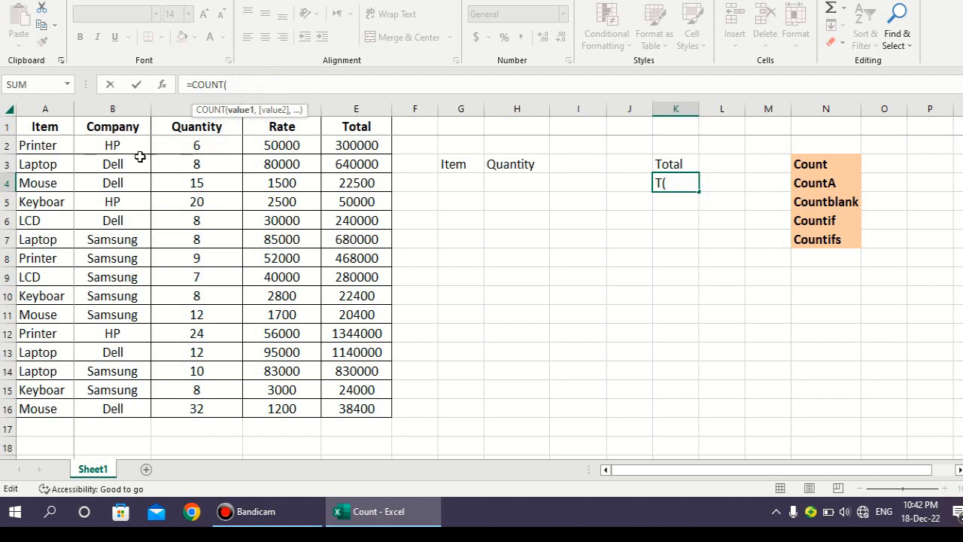
pyautogui.moveTo(123, 146); pyautogui.dragTo(117, 410)
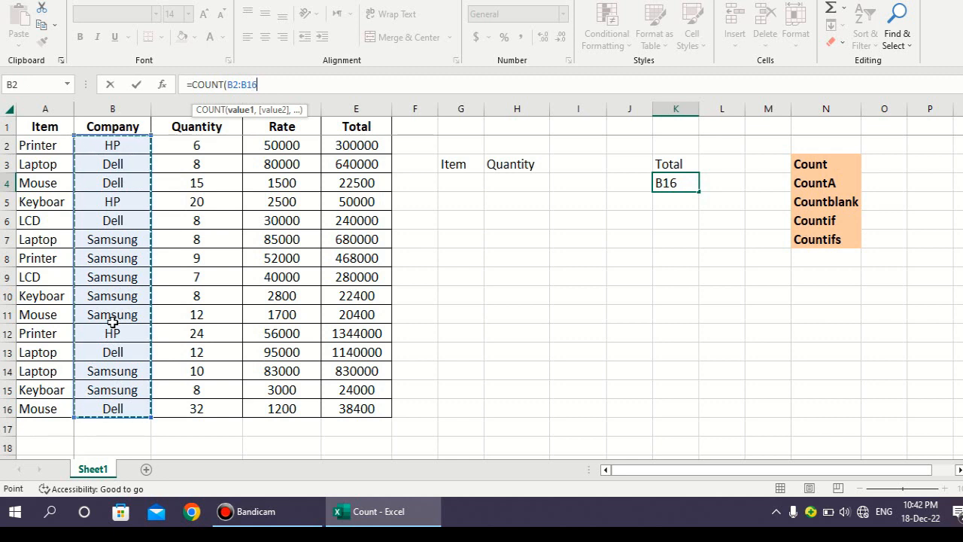
pyautogui.write(')')
pyautogui.press('Return')
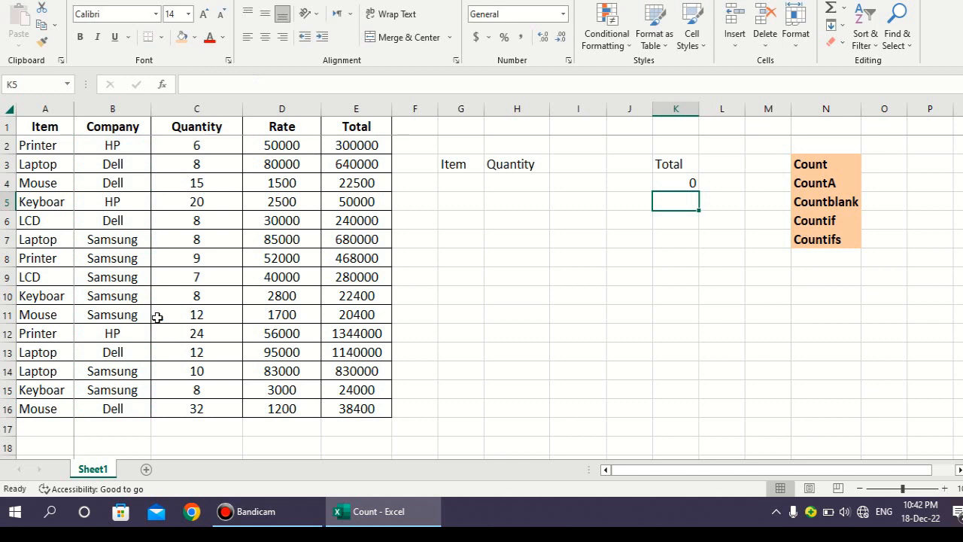
# Replace the function in K4 with COUNTA, making the formula =COUNTA(B2:B16).
pyautogui.click(685, 184)
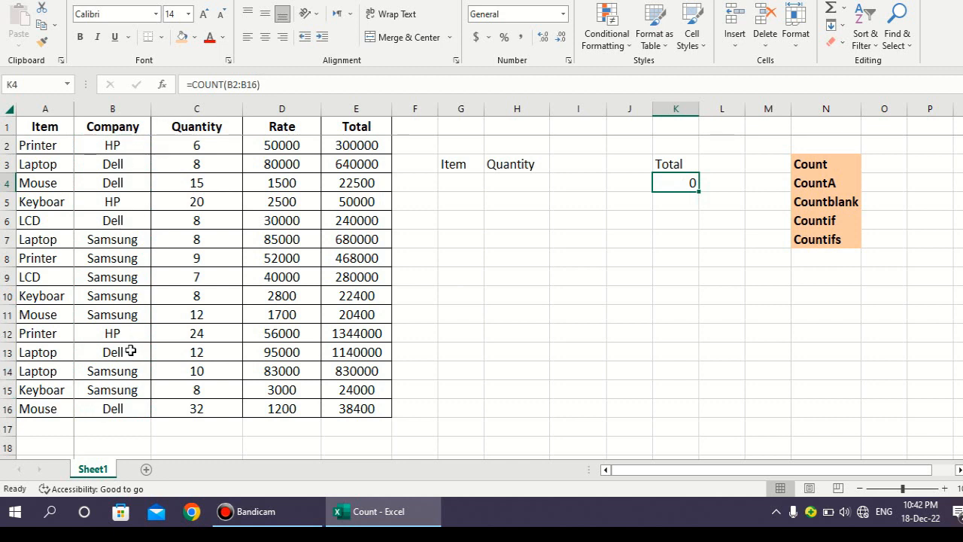
pyautogui.click(672, 199)
pyautogui.click(671, 181)
pyautogui.click(823, 183)
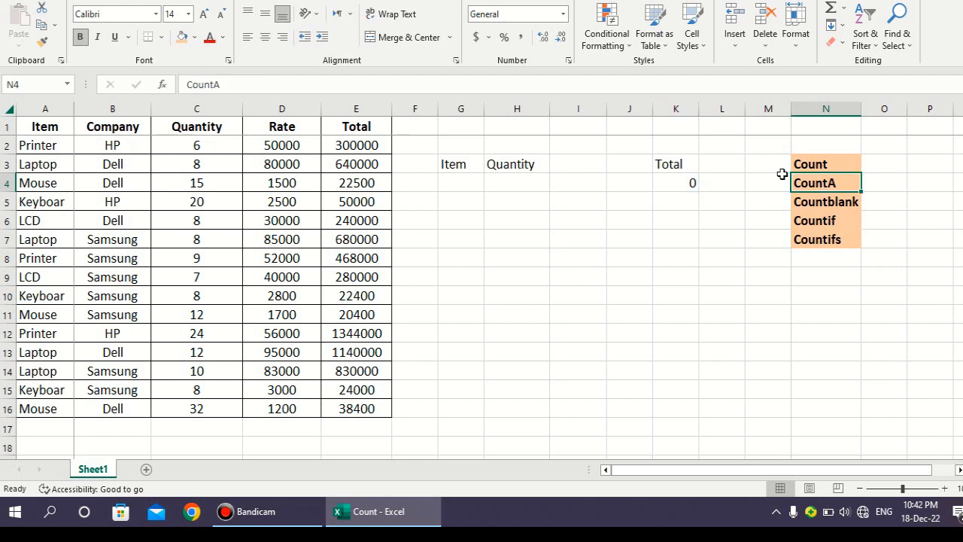
pyautogui.click(688, 182)
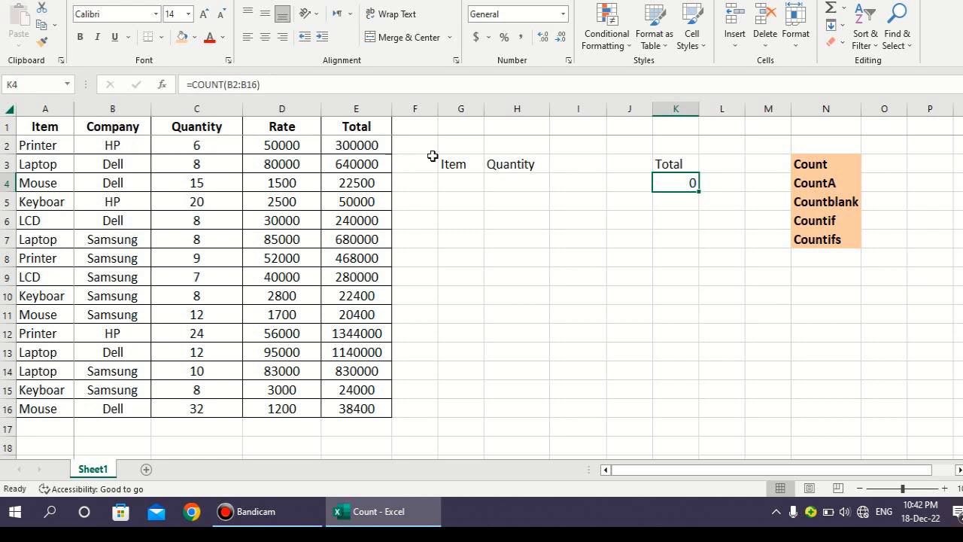
pyautogui.click(235, 84)
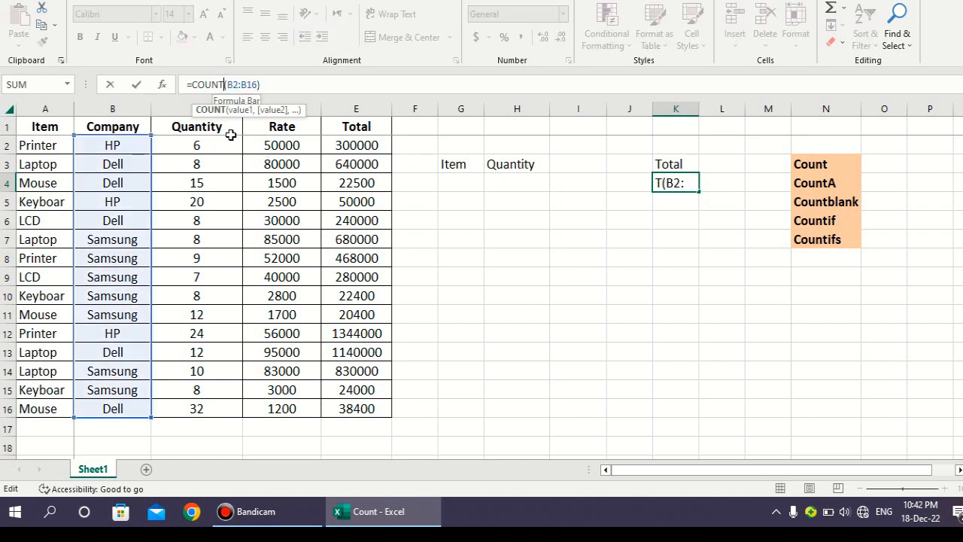
pyautogui.press('Left')
pyautogui.write('A')
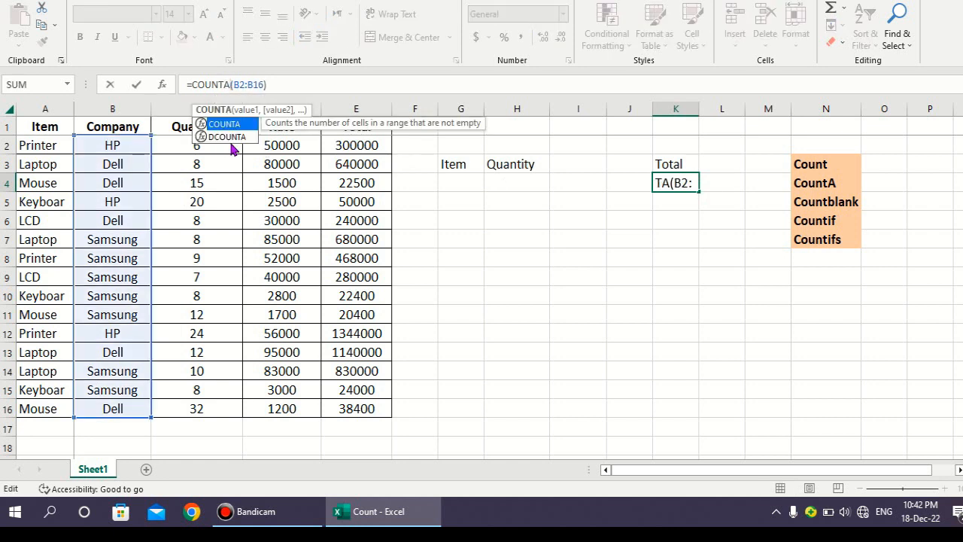
pyautogui.press('Return')
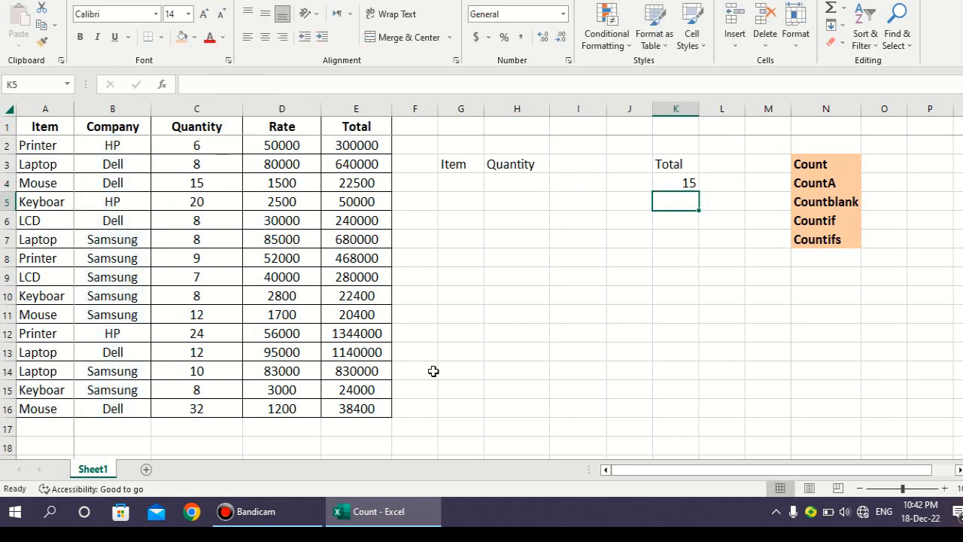
# Review the COUNTA formula in K4 against the Count and CountA list entries and clear the cell.
pyautogui.click(680, 183)
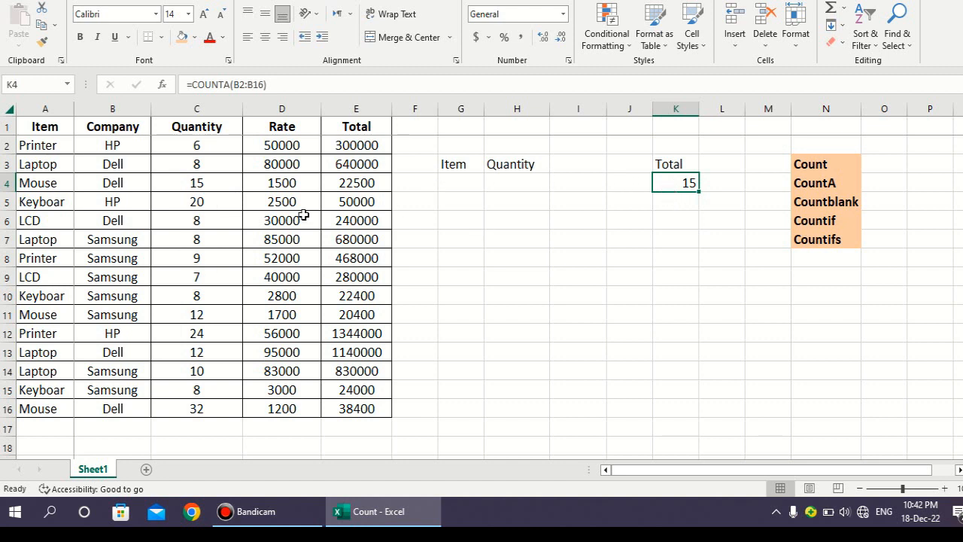
pyautogui.click(841, 166)
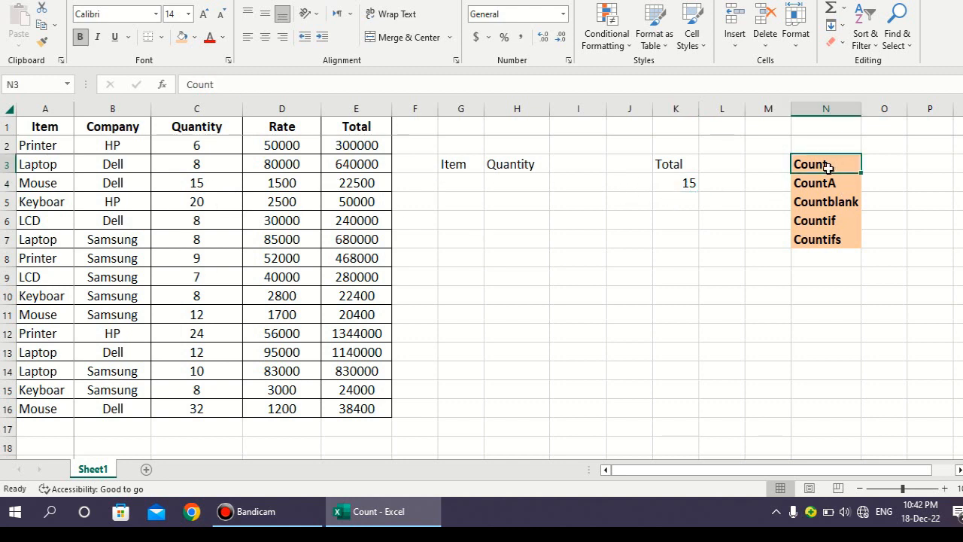
pyautogui.click(111, 146)
pyautogui.click(819, 185)
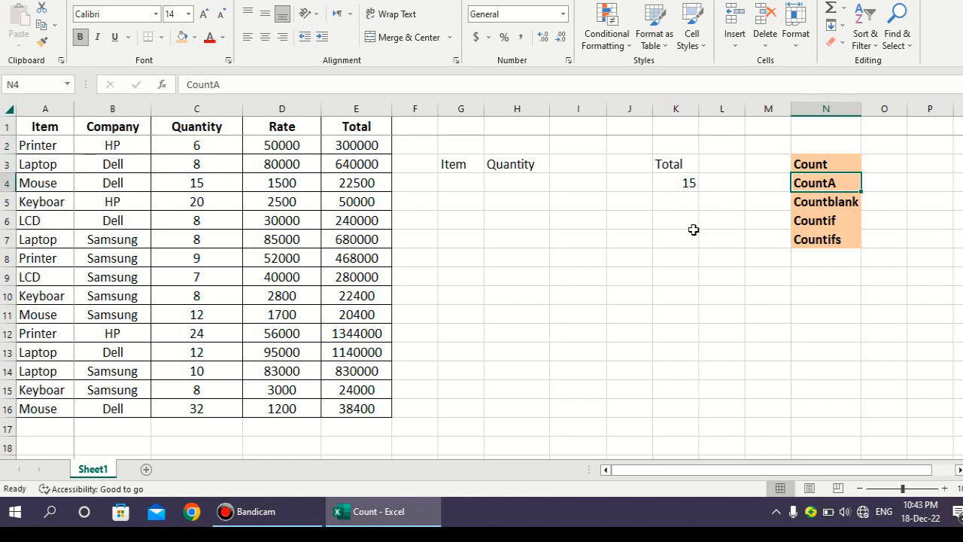
pyautogui.click(689, 186)
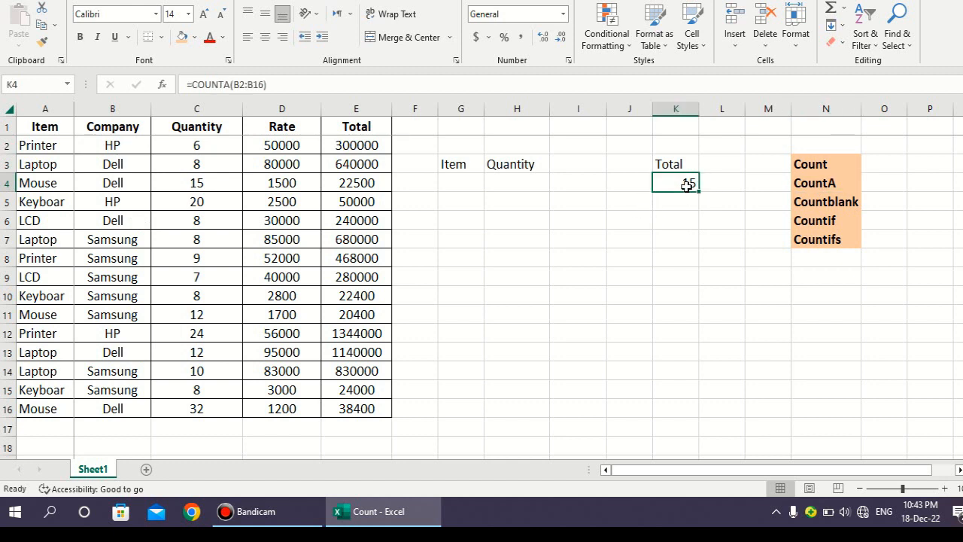
pyautogui.press('Delete')
# Examine the Countblank entry in the function list and the table data range A2:E16.
pyautogui.click(849, 207)
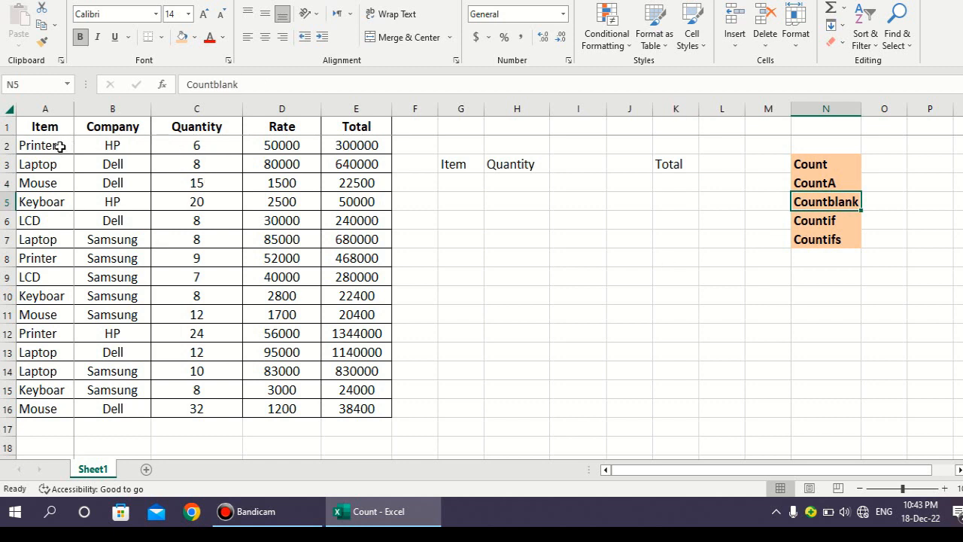
pyautogui.moveTo(54, 151)
pyautogui.mouseDown()
pyautogui.moveTo(214, 334)
pyautogui.moveTo(309, 391)
pyautogui.moveTo(350, 399)
pyautogui.mouseUp()
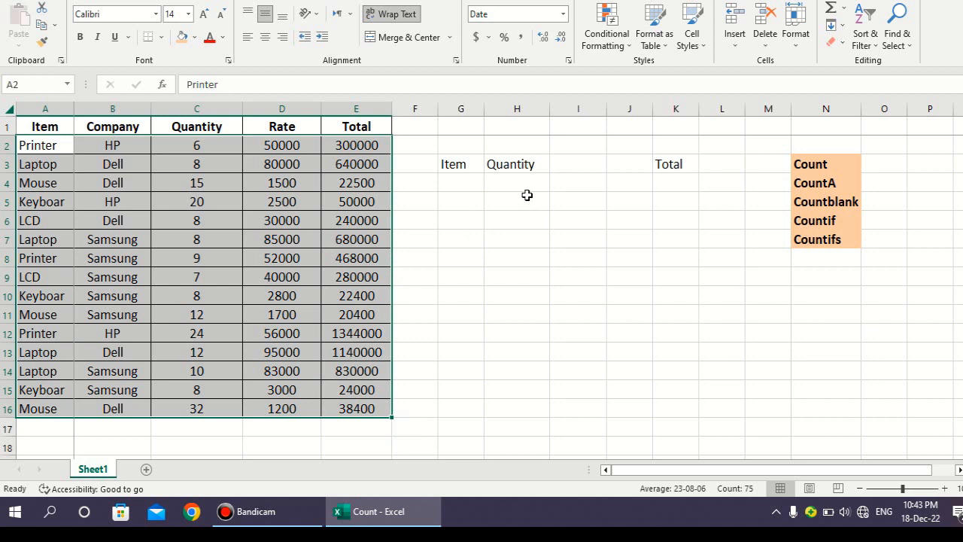
pyautogui.click(274, 238)
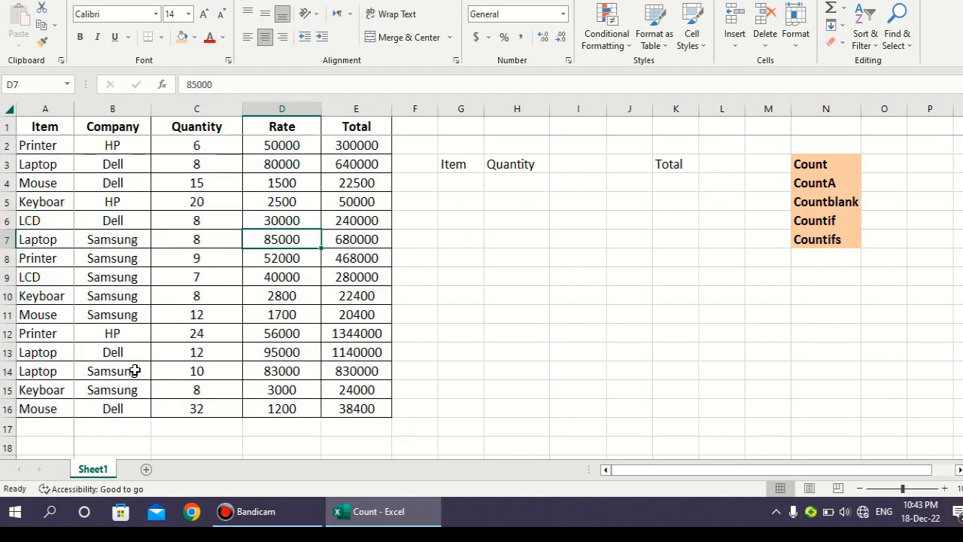
# Clear the quantity of the Samsung Keyboar row in C10 to create a blank cell in the table.
pyautogui.click(181, 296)
pyautogui.press('Delete')
pyautogui.click(676, 183)
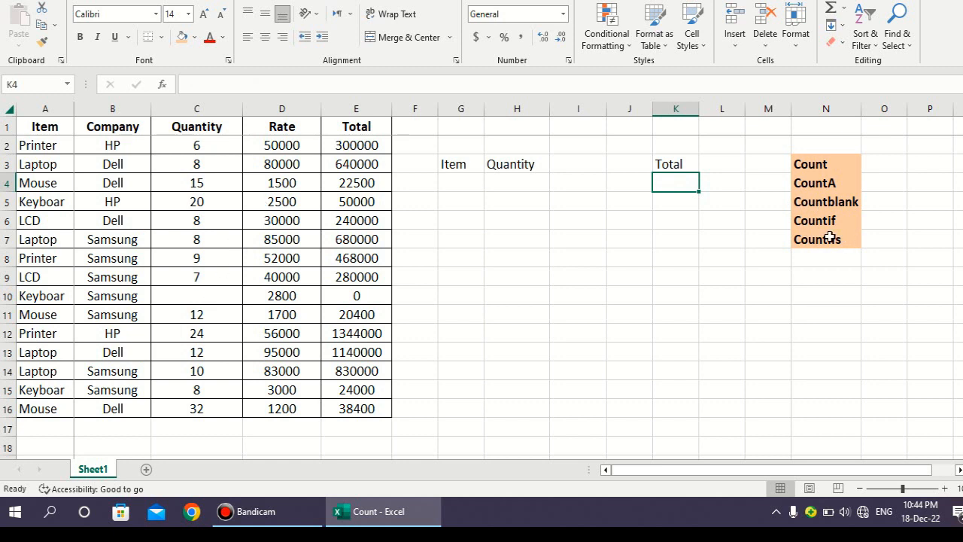
pyautogui.click(210, 302)
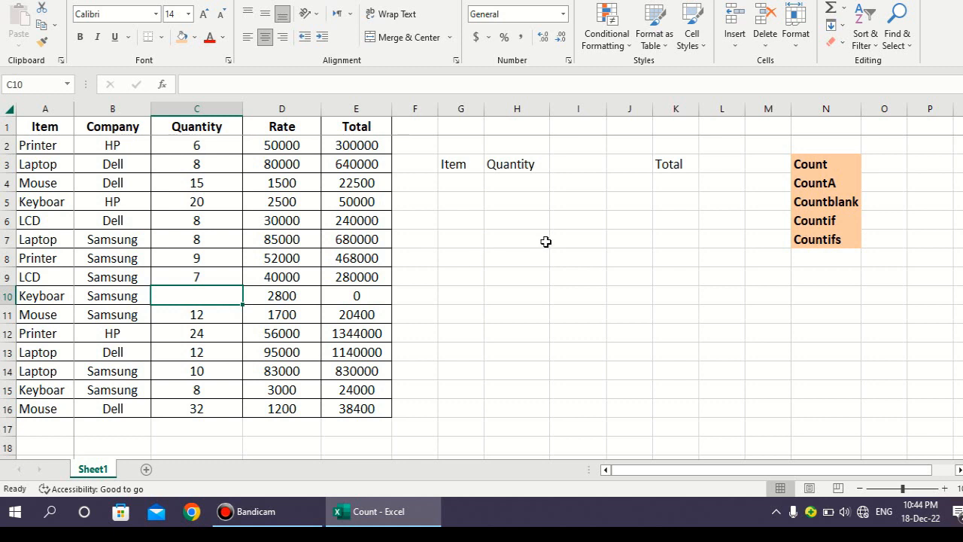
# Enter =COUNTBLANK(A2:E16) in K4 and check the formula against the table range and the blank cell C10.
pyautogui.click(676, 179)
pyautogui.write('=Count')
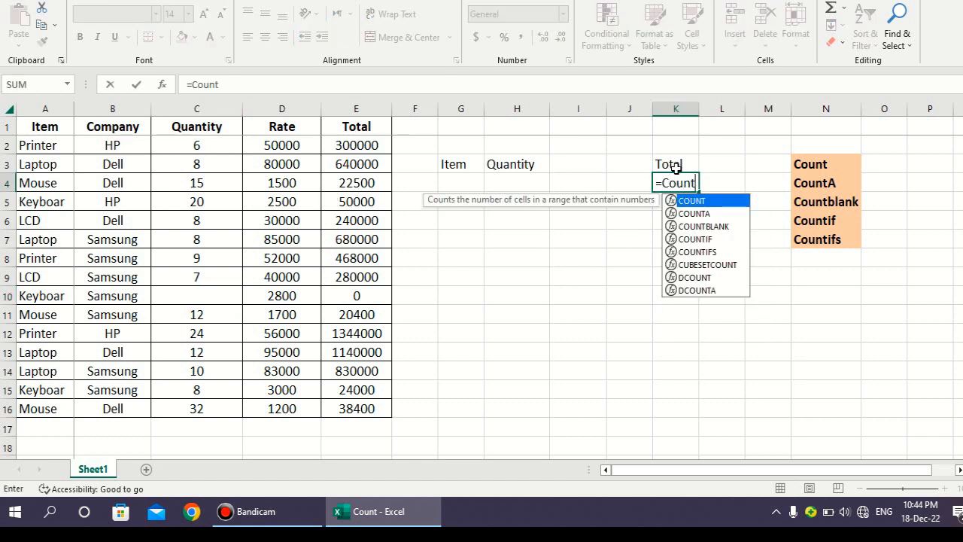
pyautogui.write('blank (')
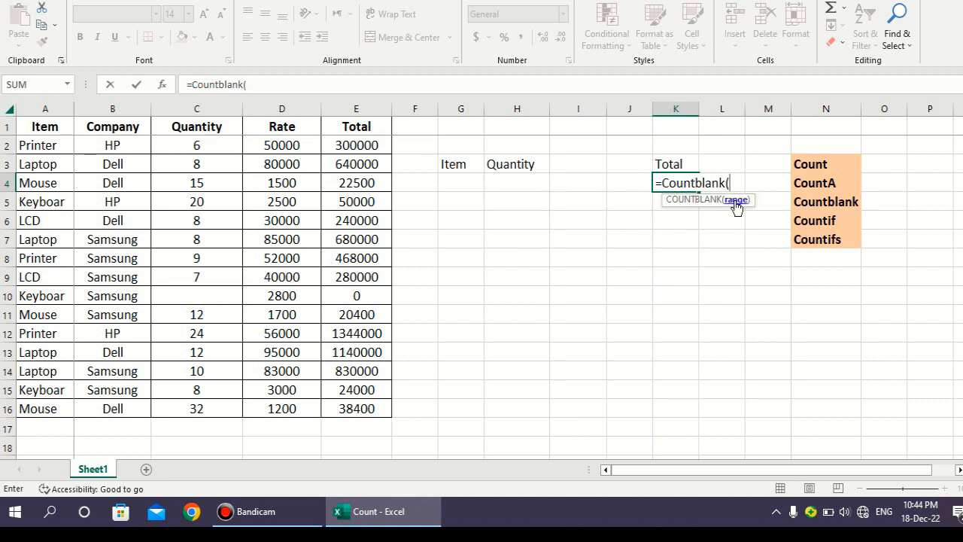
pyautogui.moveTo(55, 146); pyautogui.dragTo(366, 404)
pyautogui.write(')')
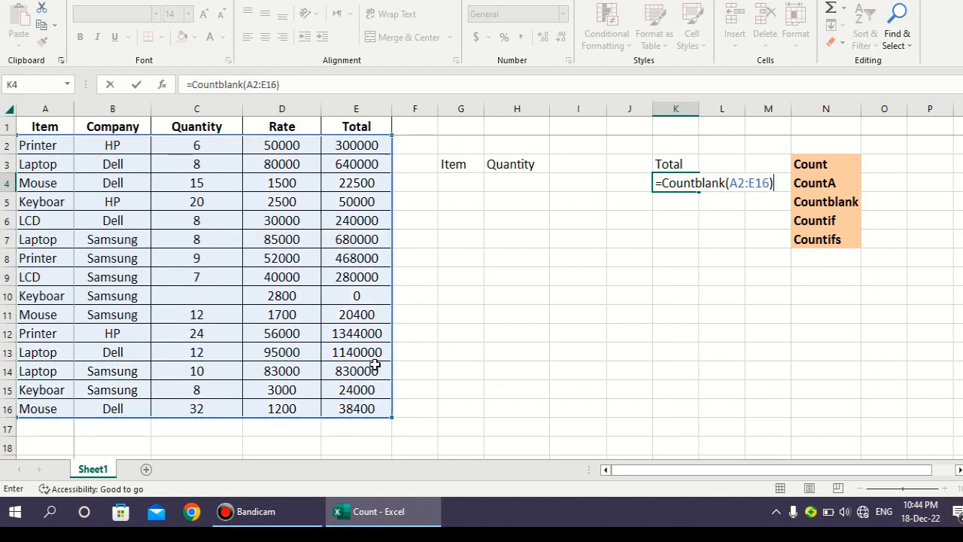
pyautogui.press('Return')
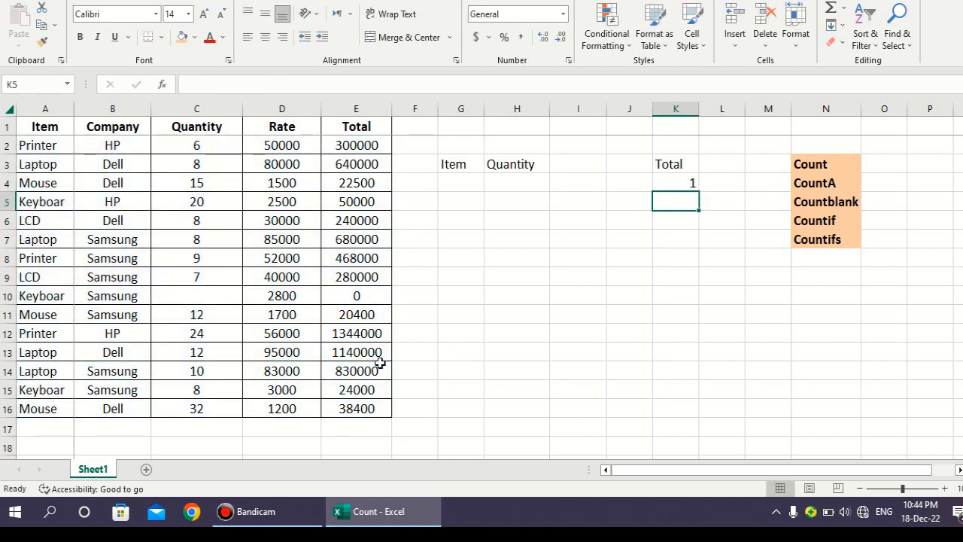
pyautogui.click(683, 186)
pyautogui.moveTo(48, 140); pyautogui.dragTo(352, 406)
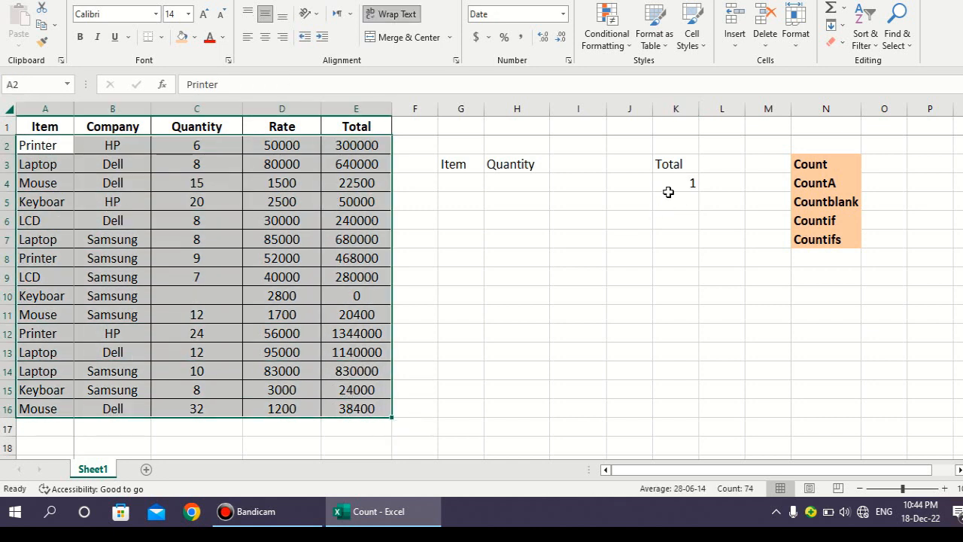
pyautogui.click(673, 190)
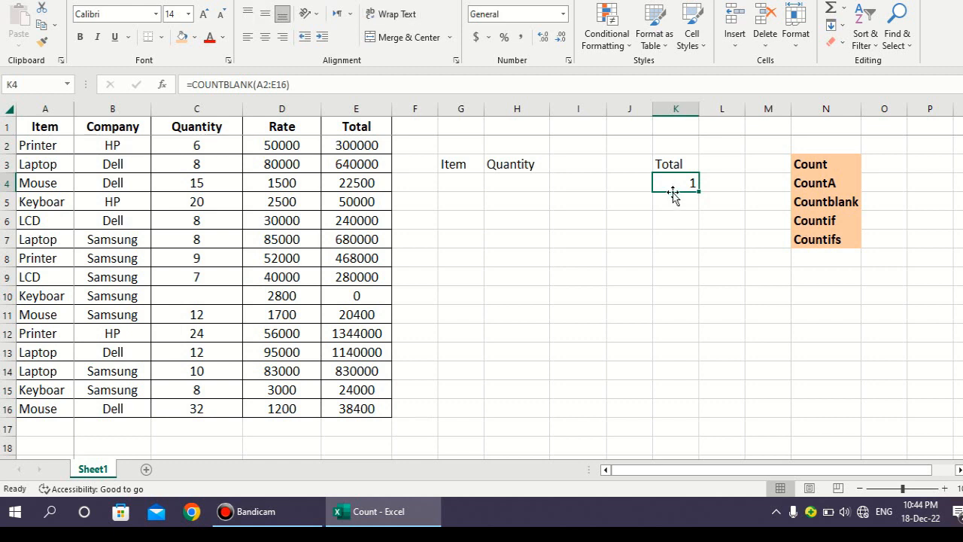
pyautogui.click(199, 296)
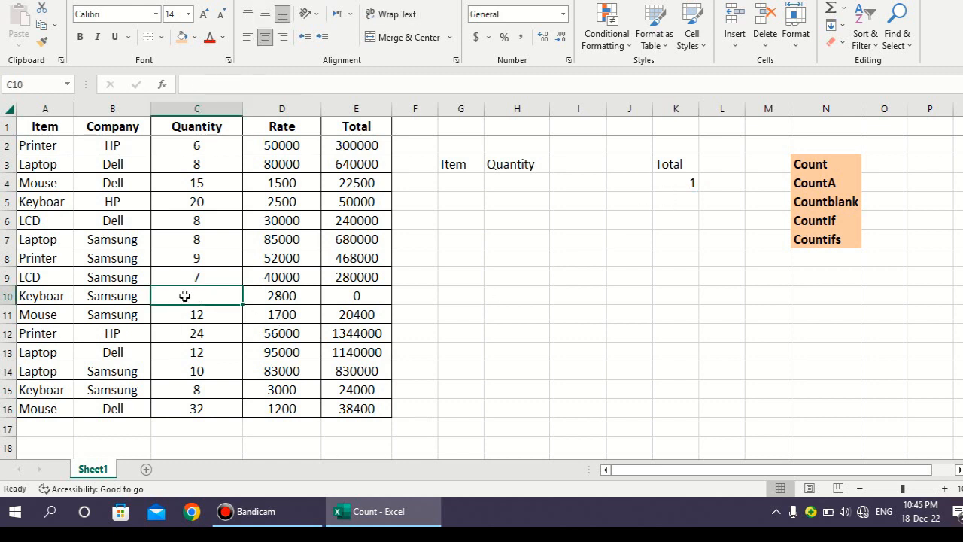
pyautogui.click(688, 187)
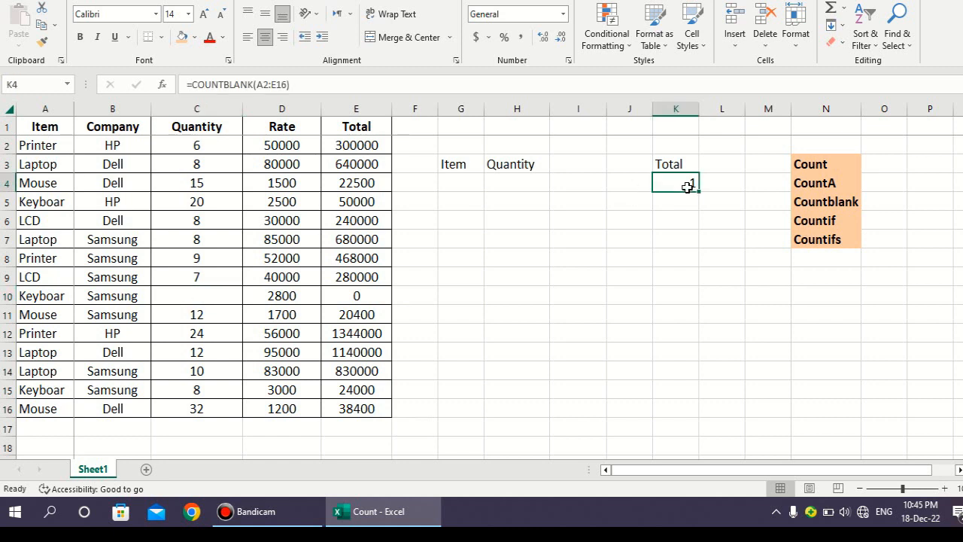
# Clear the quantities in C11 and C12, checking the COUNTBLANK formula in K4 after each deletion.
pyautogui.click(208, 318)
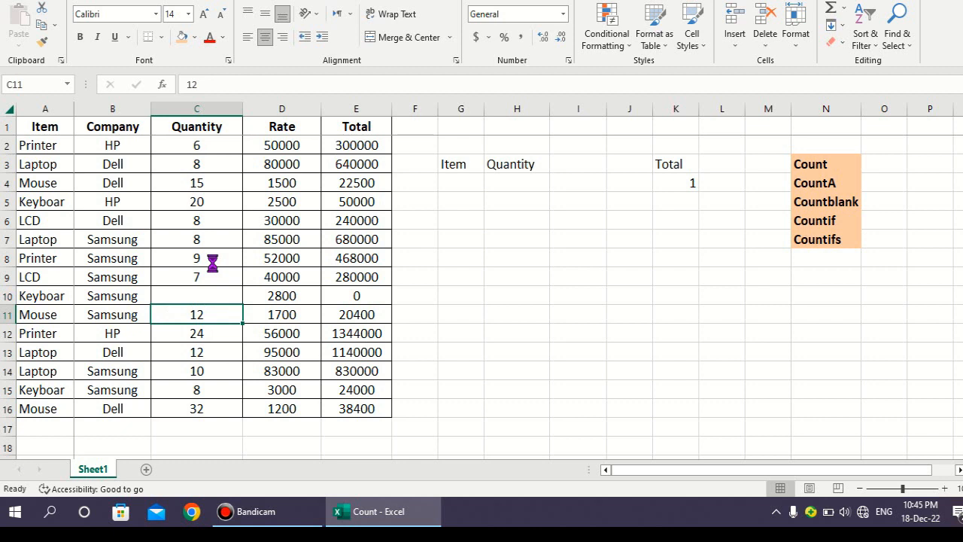
pyautogui.press('Delete')
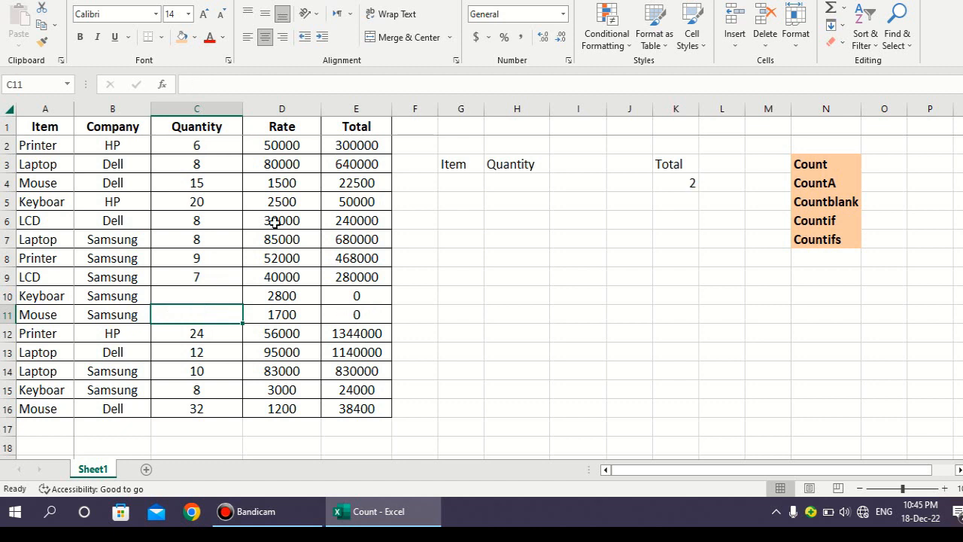
pyautogui.click(691, 187)
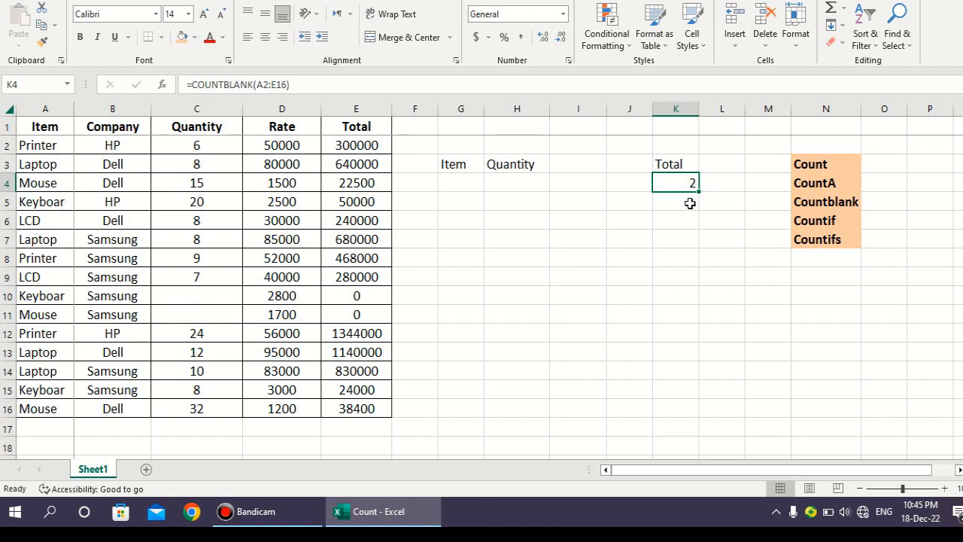
pyautogui.click(198, 334)
pyautogui.press('Delete')
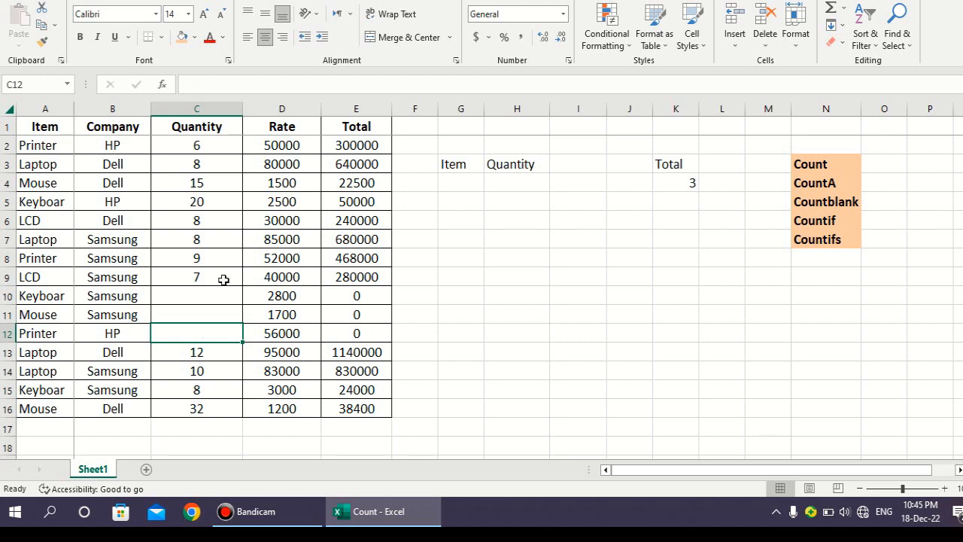
pyautogui.click(693, 186)
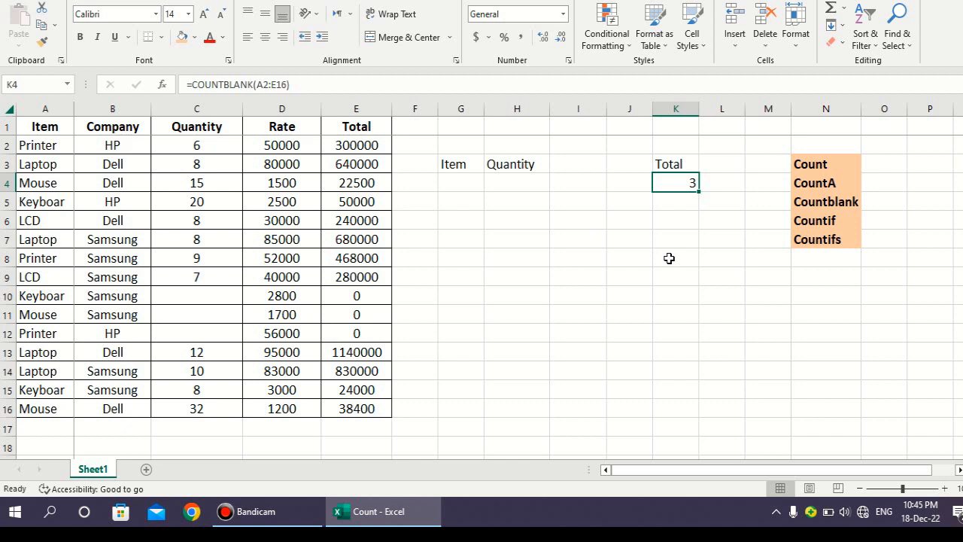
# Undo the cleared quantities in C10:C12 and the COUNTBLANK formula in K4.
pyautogui.click(820, 184)
pyautogui.click(812, 203)
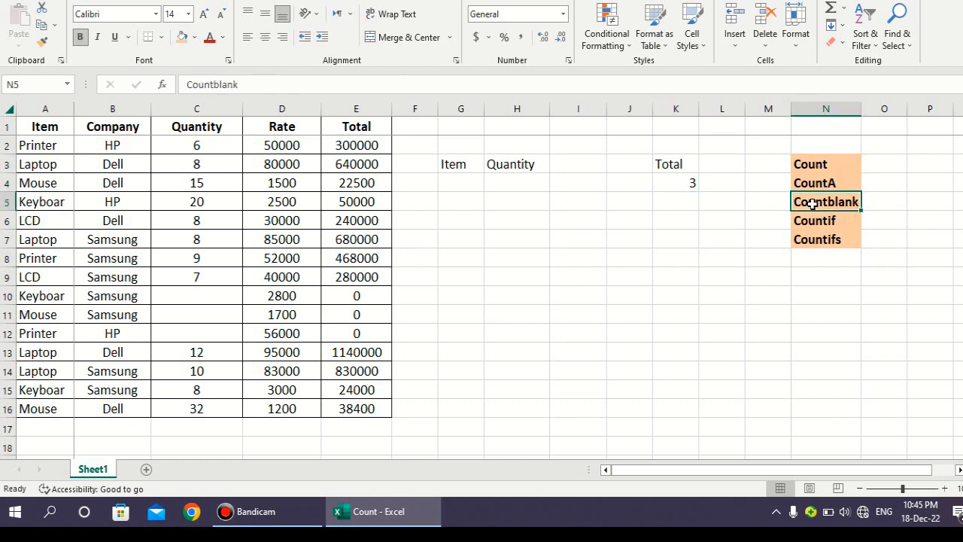
pyautogui.click(816, 220)
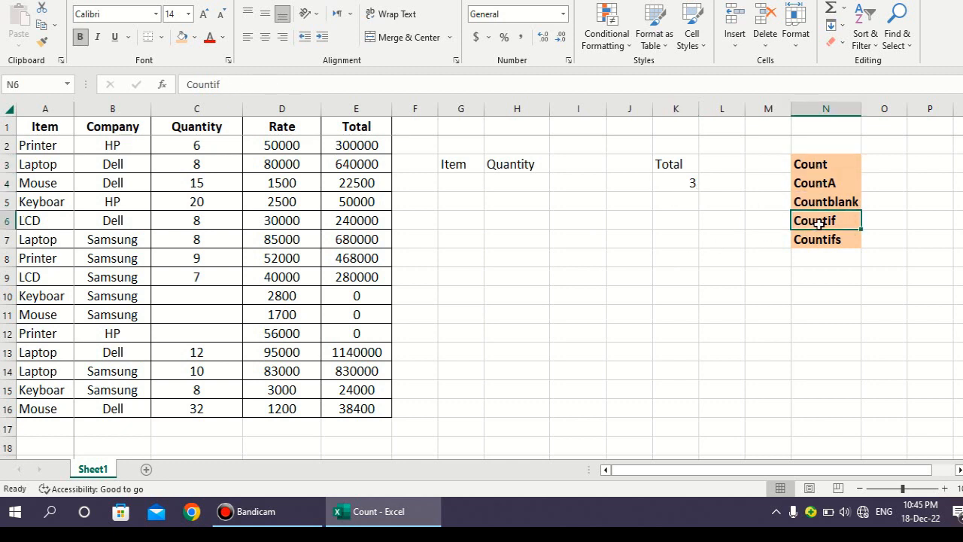
pyautogui.hotkey('ctrl', 'z')
pyautogui.hotkey('ctrl', 'z')
pyautogui.hotkey('ctrl', 'y')
pyautogui.hotkey('ctrl', 'z')
pyautogui.hotkey('ctrl', 'z')
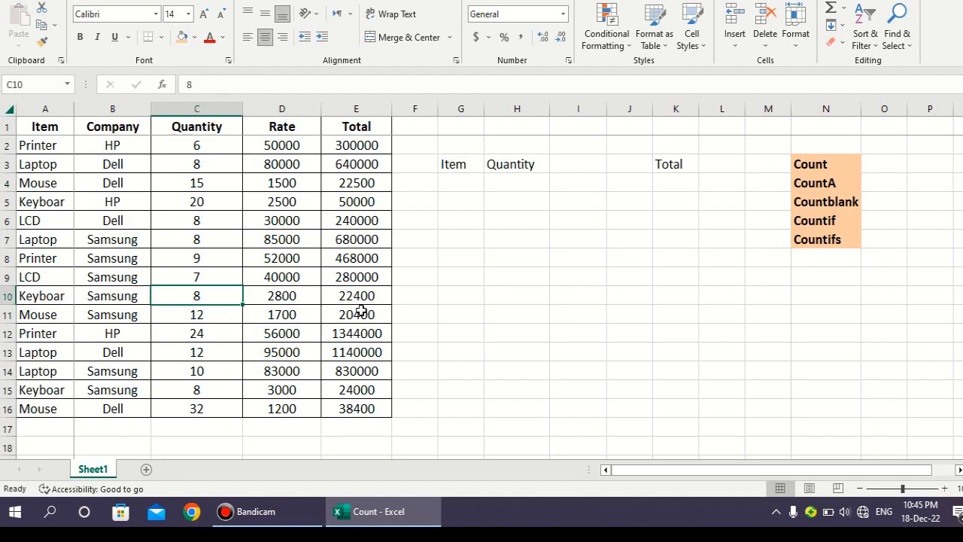
pyautogui.click(611, 260)
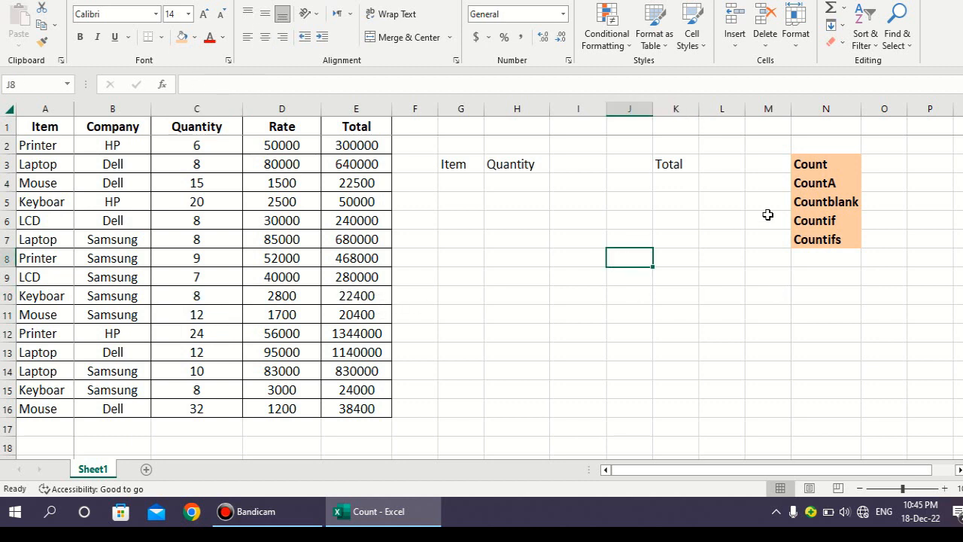
# Enter =COUNTIF(B2:B16,I4) in K4 to count the Company entries that match the criterion in I4.
pyautogui.click(827, 222)
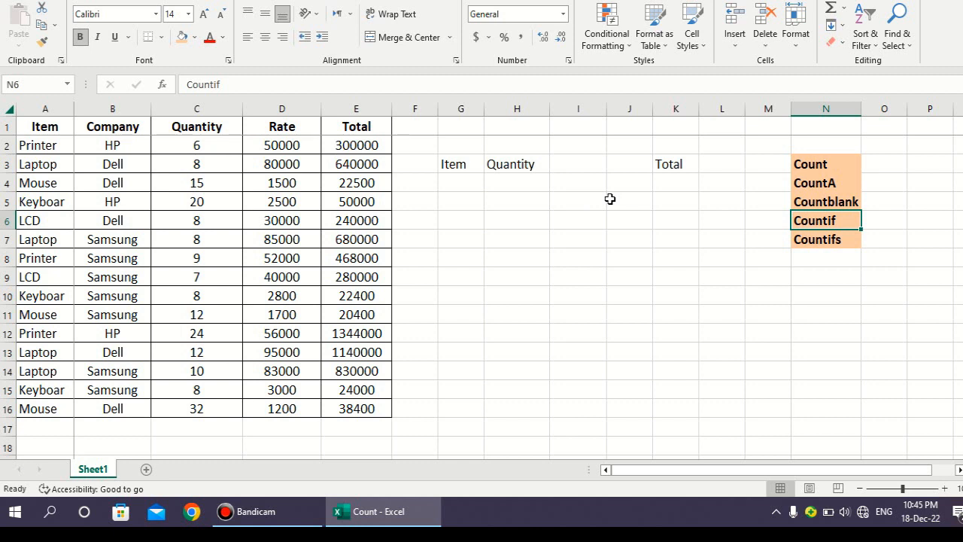
pyautogui.click(672, 183)
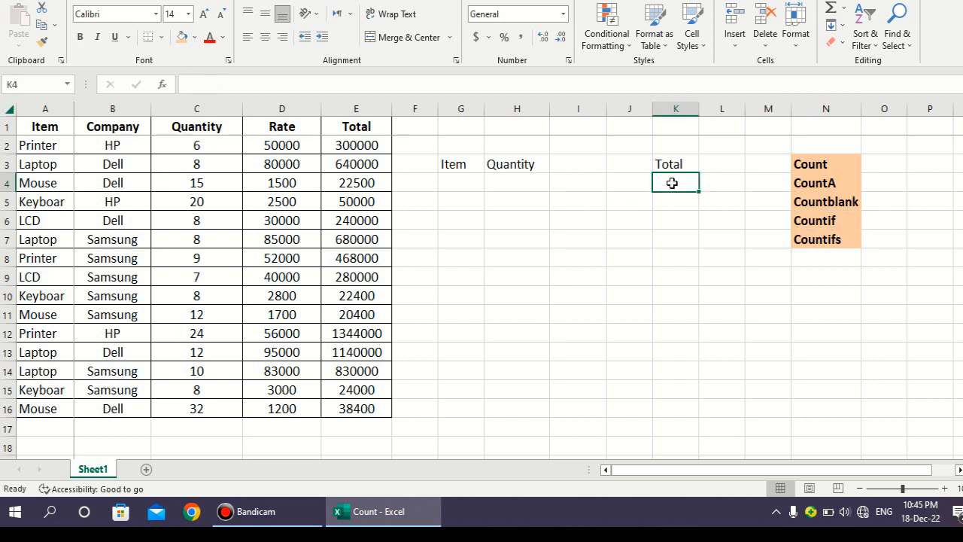
pyautogui.write('=')
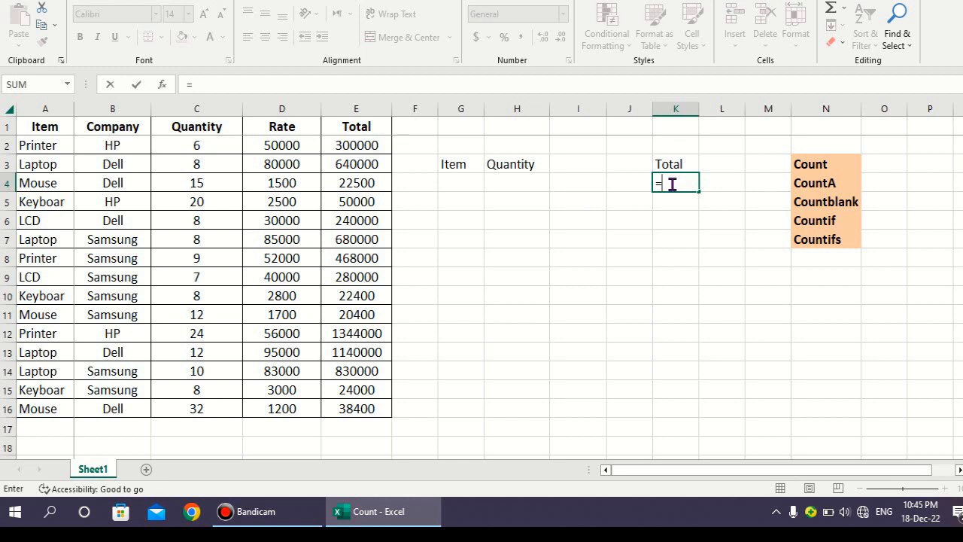
pyautogui.write('counti')
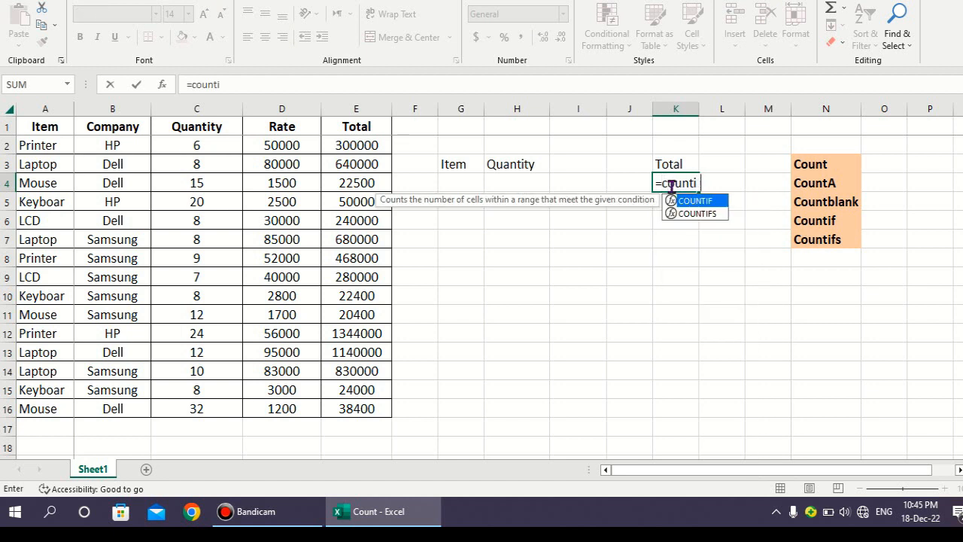
pyautogui.write('f(')
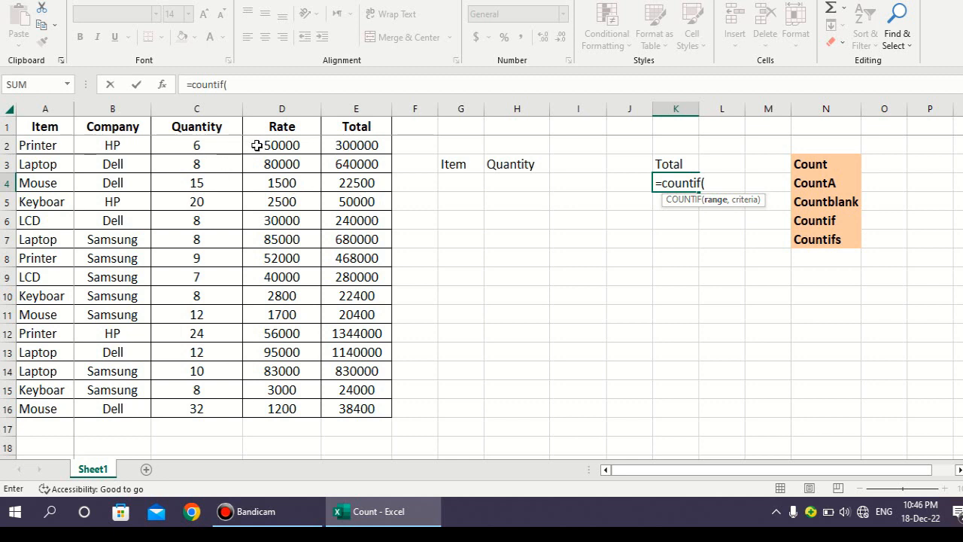
pyautogui.moveTo(133, 148); pyautogui.dragTo(133, 408)
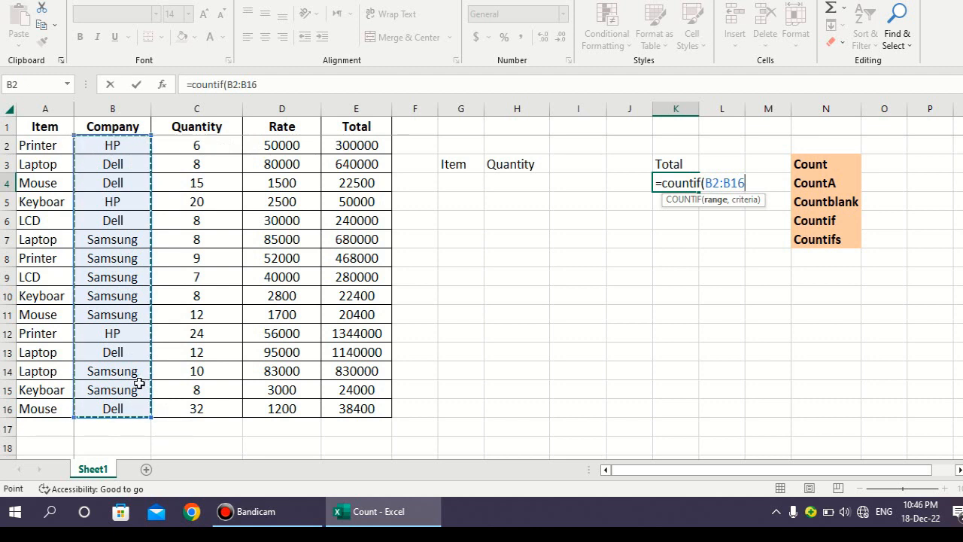
pyautogui.write(',')
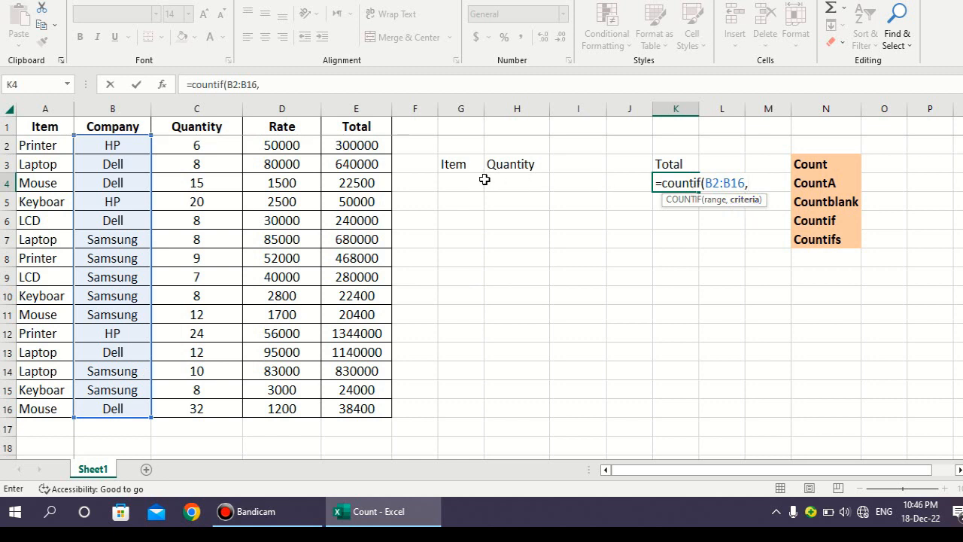
pyautogui.click(577, 181)
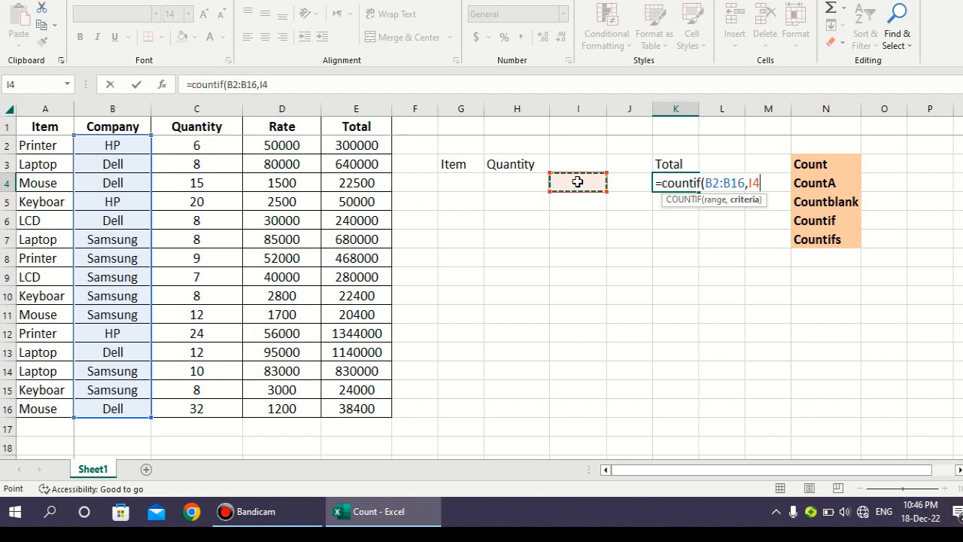
pyautogui.write(')')
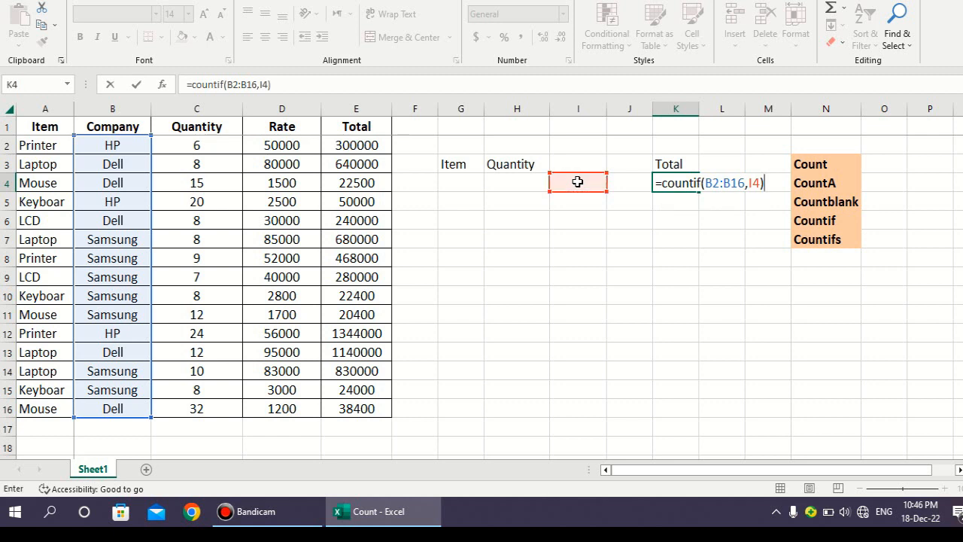
pyautogui.press('Return')
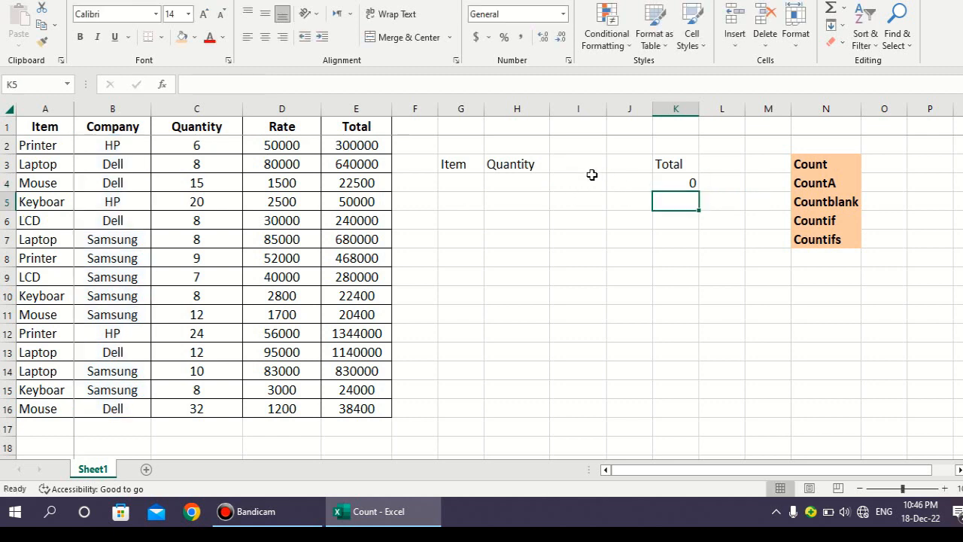
# Add the heading Company in I3 and enter Dell below it in I4 as the COUNTIF criterion.
pyautogui.click(588, 162)
pyautogui.write('Compan')
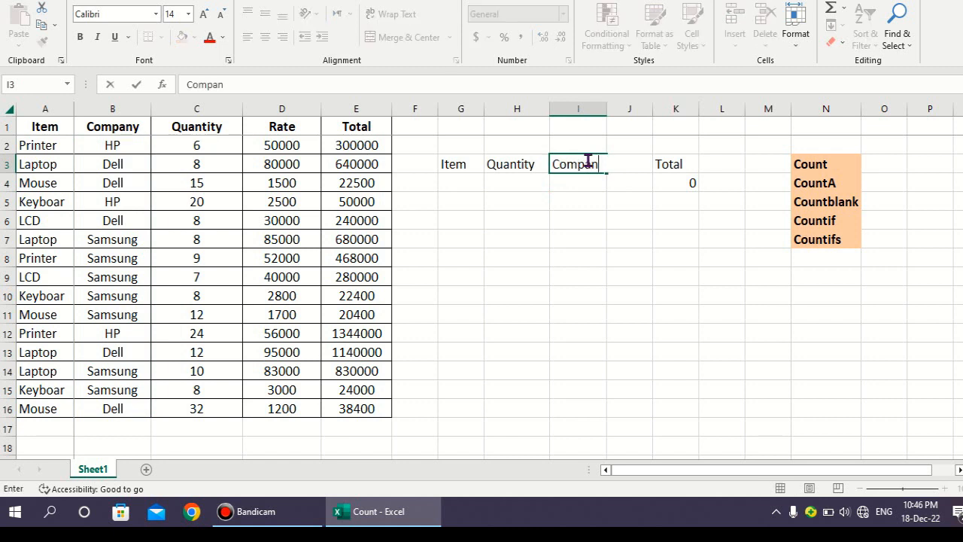
pyautogui.press('Return')
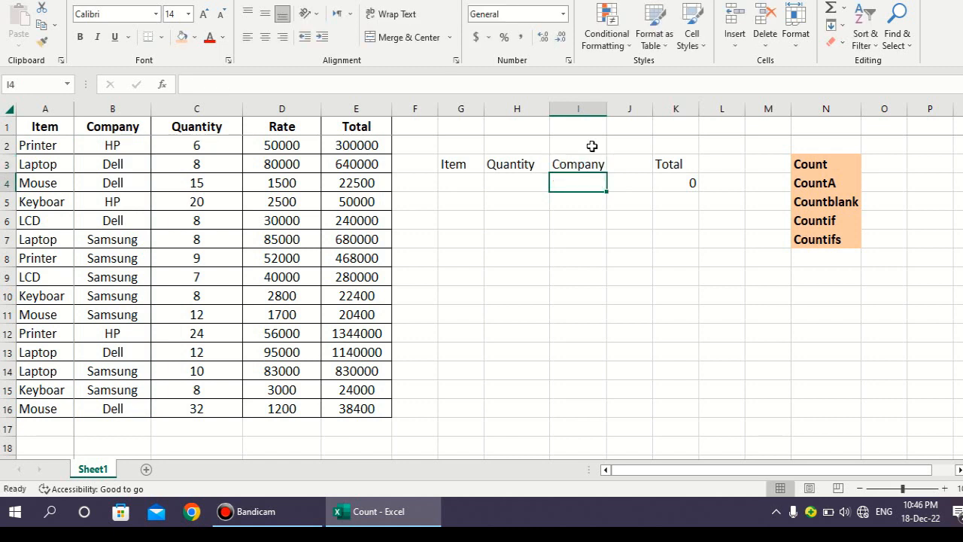
pyautogui.click(694, 184)
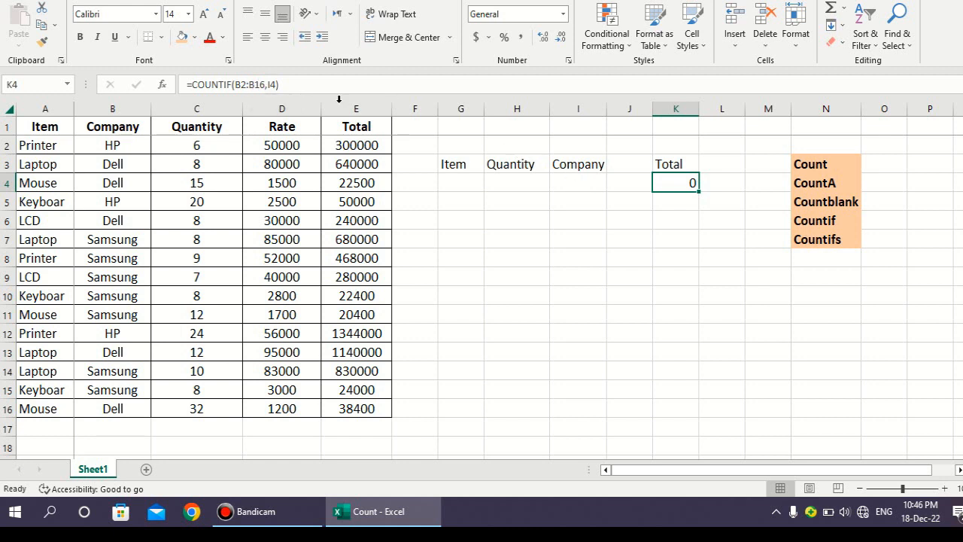
pyautogui.click(567, 181)
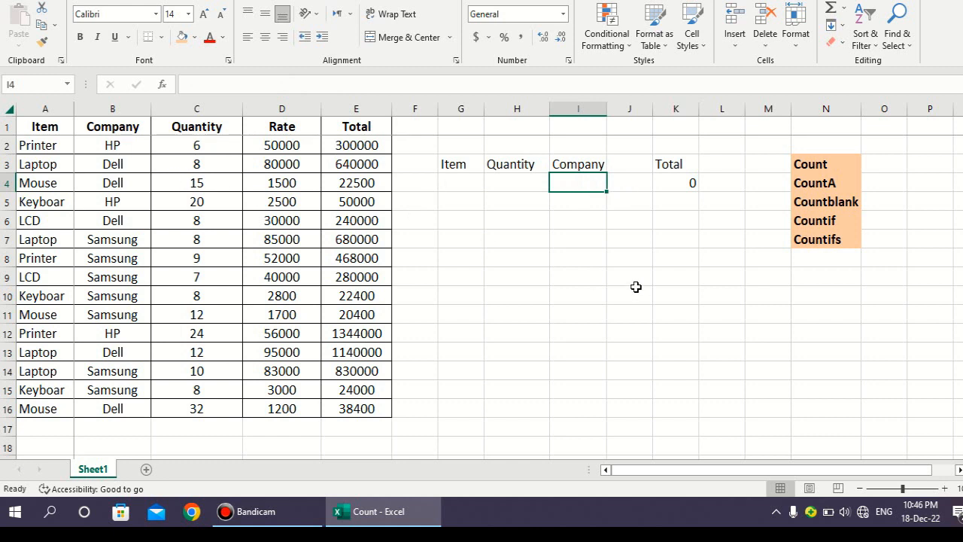
pyautogui.write('Dell')
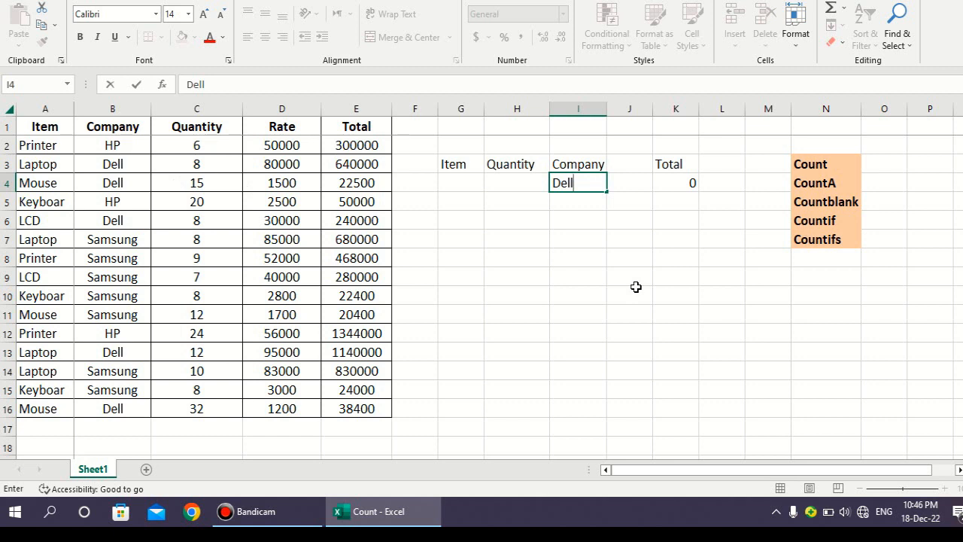
pyautogui.press('Return')
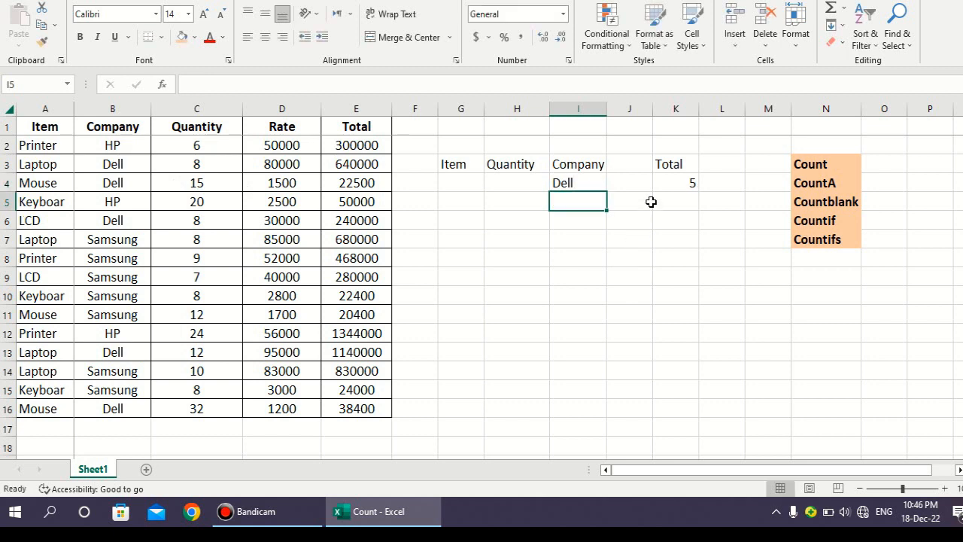
# Review the COUNTIF formula in K4 against the Dell entries in the Company column.
pyautogui.click(670, 185)
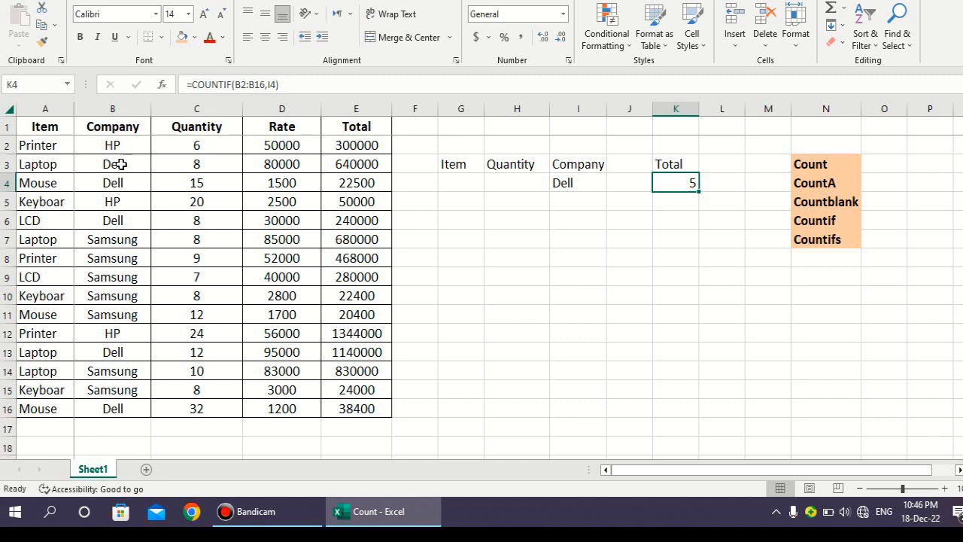
pyautogui.click(120, 164)
pyautogui.click(119, 186)
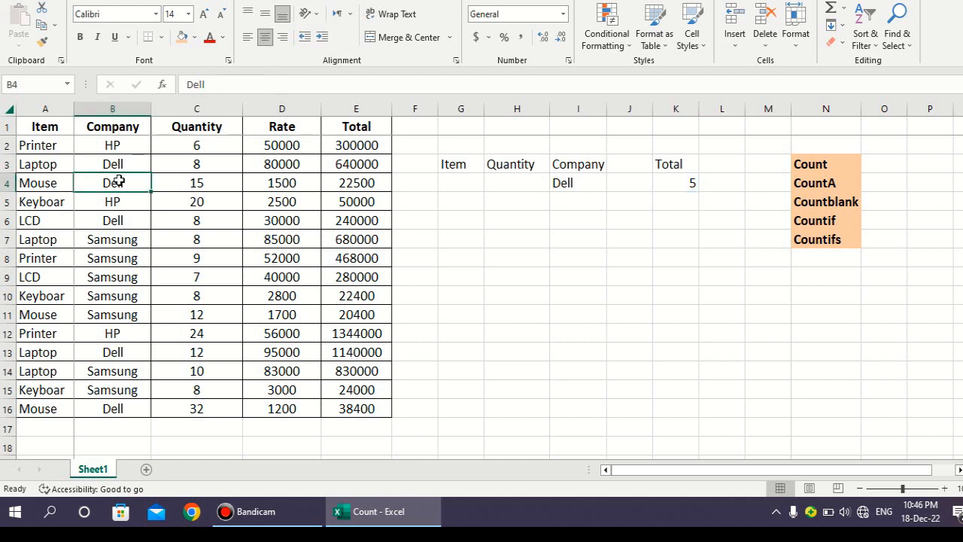
pyautogui.click(119, 220)
pyautogui.click(125, 331)
pyautogui.click(113, 407)
# Change the Company criterion in I4 to HP and check the COUNTIF result in K4.
pyautogui.click(594, 187)
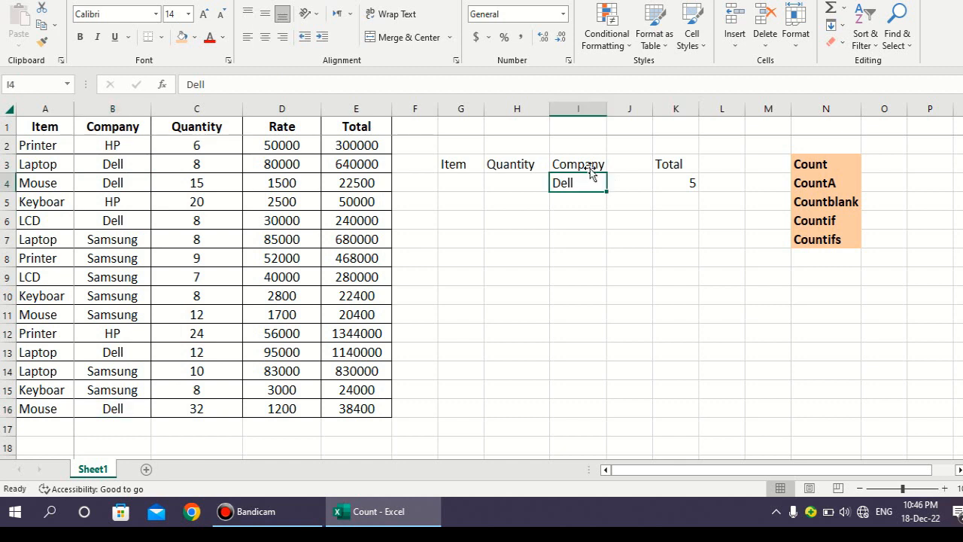
pyautogui.write('HP')
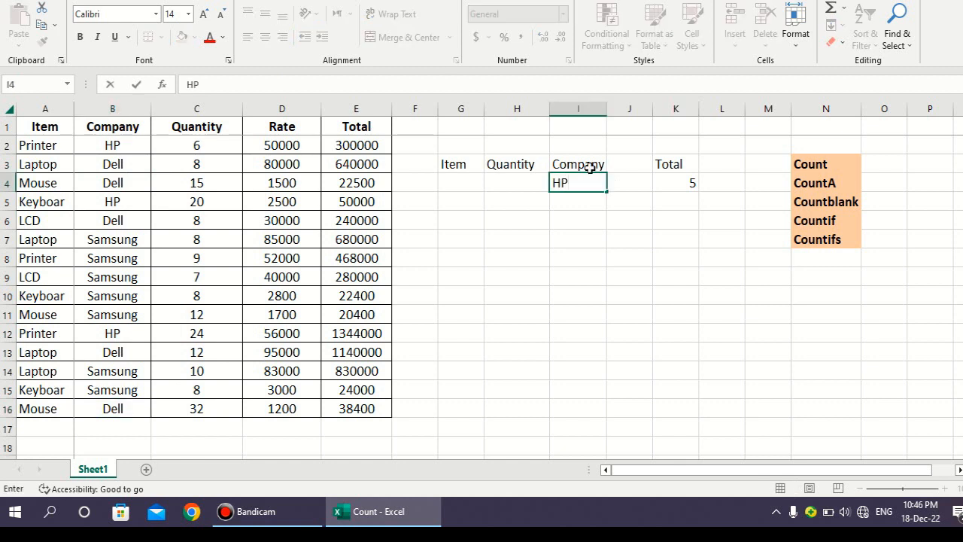
pyautogui.press('Return')
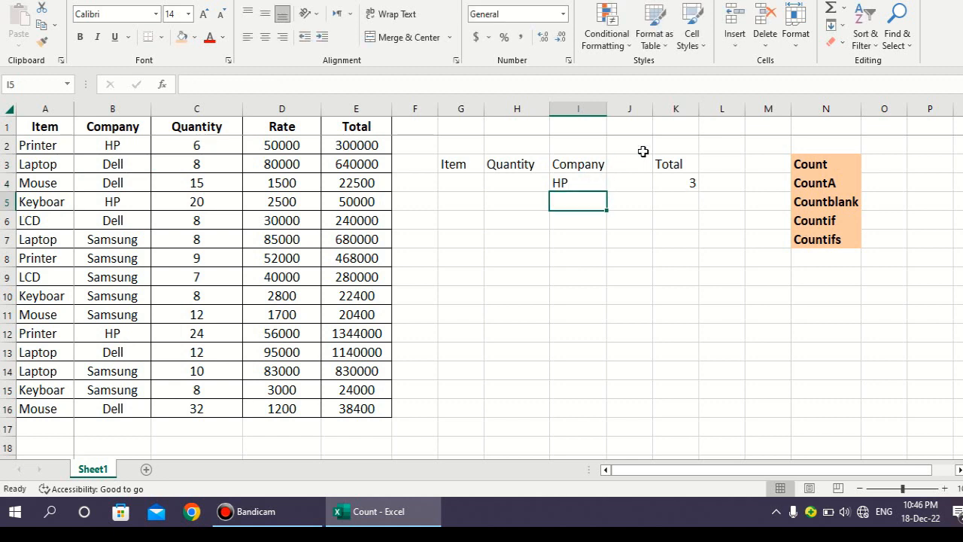
pyautogui.click(684, 183)
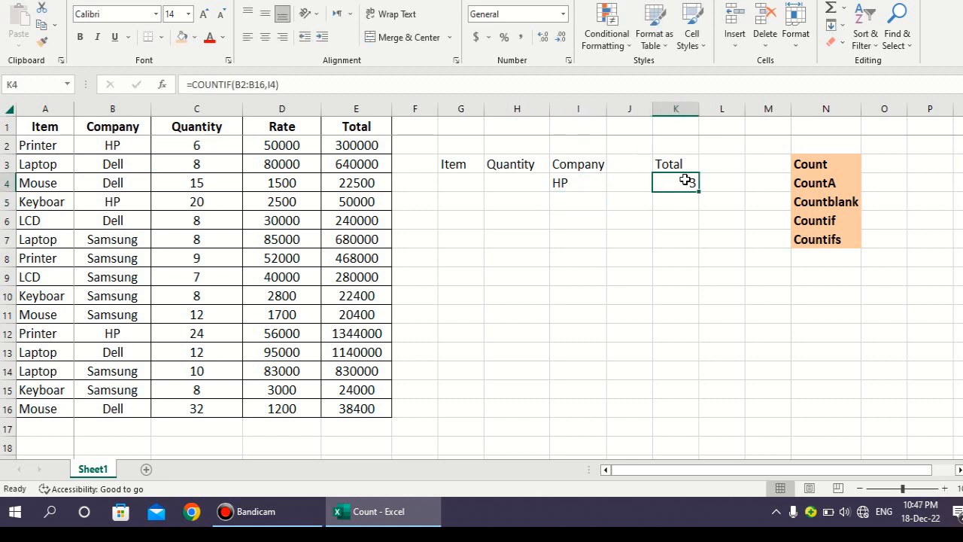
# Change the Company criterion in I4 to Samsung.
pyautogui.click(574, 184)
pyautogui.write('Samsung')
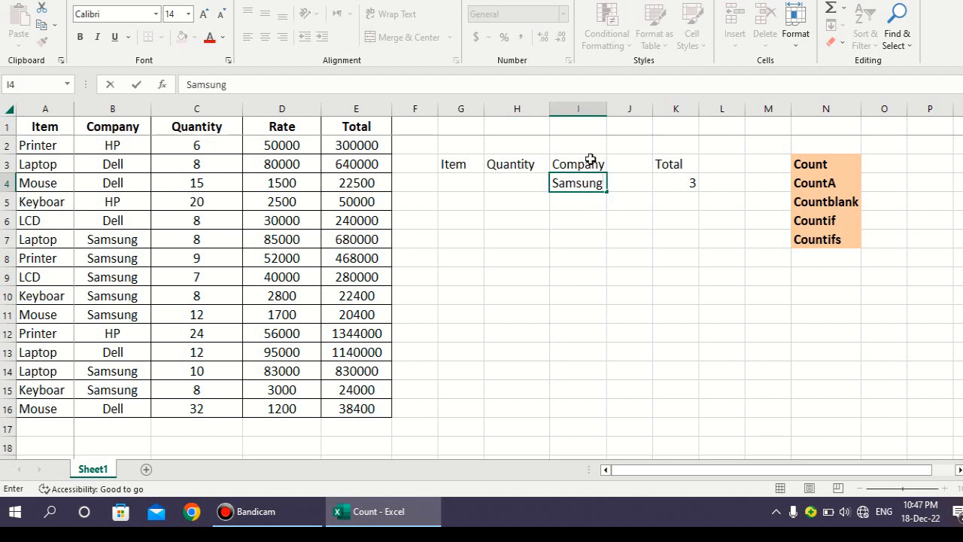
pyautogui.press('Return')
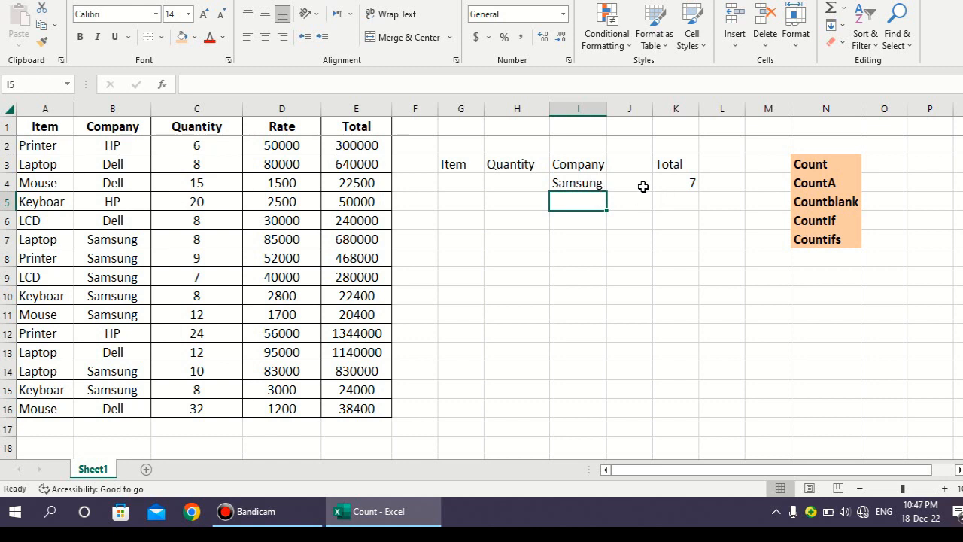
# Change the formula in K4 to =COUNTIF(C2:C16,H4) to count the quantities that match the criterion in H4.
pyautogui.click(525, 180)
pyautogui.click(686, 182)
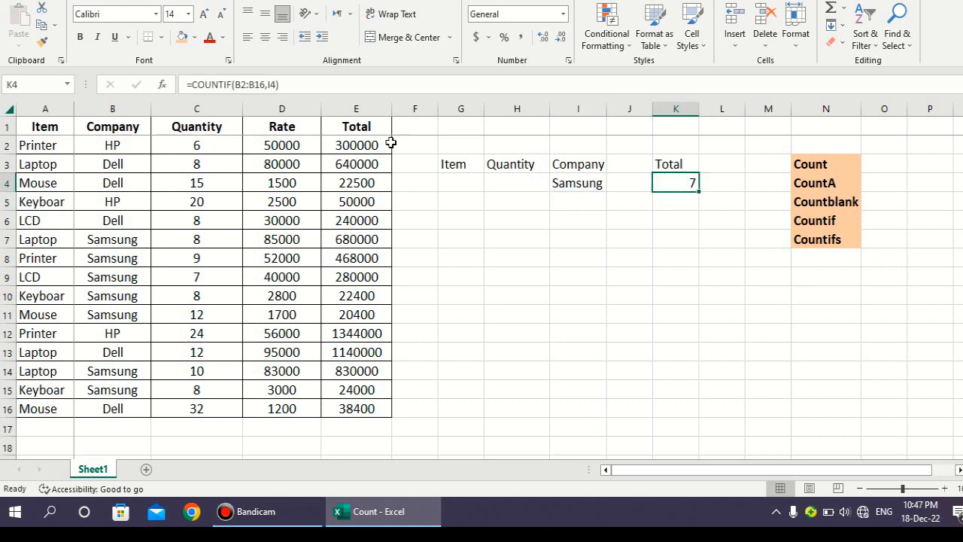
pyautogui.moveTo(287, 84); pyautogui.dragTo(248, 82)
pyautogui.press('BackSpace')
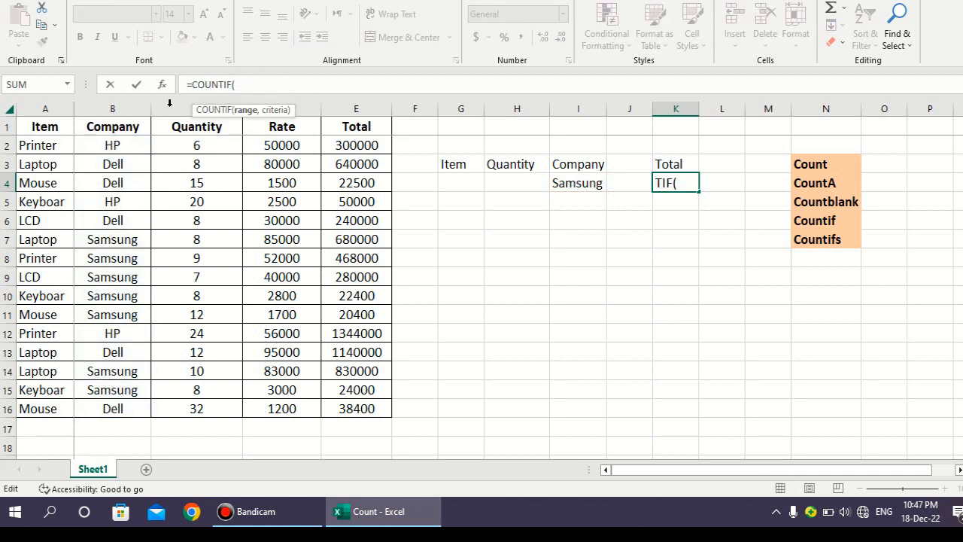
pyautogui.moveTo(214, 144); pyautogui.dragTo(215, 408)
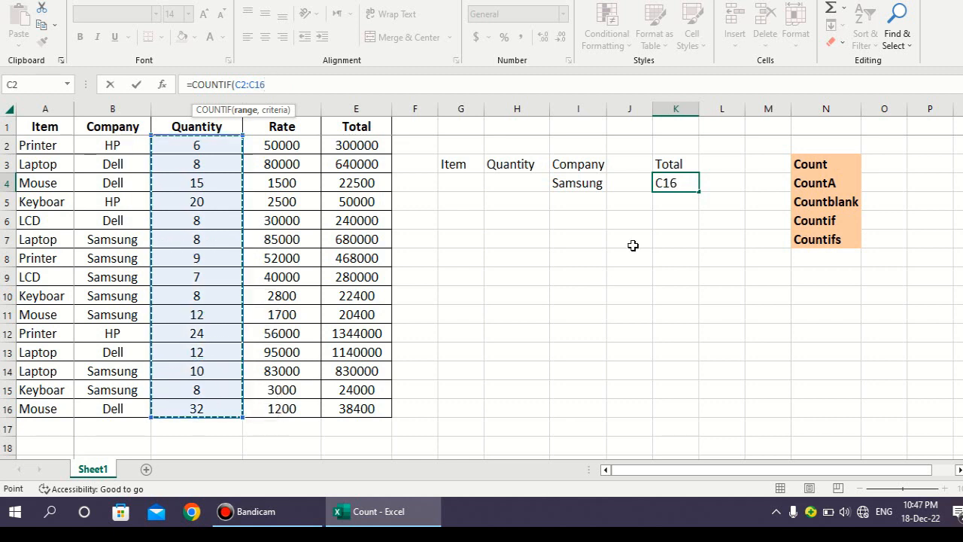
pyautogui.write(',')
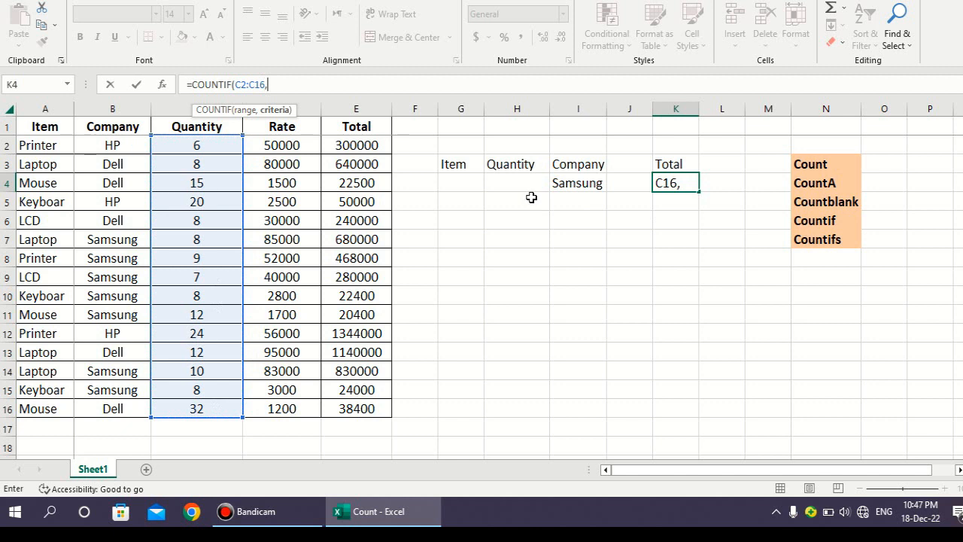
pyautogui.click(516, 185)
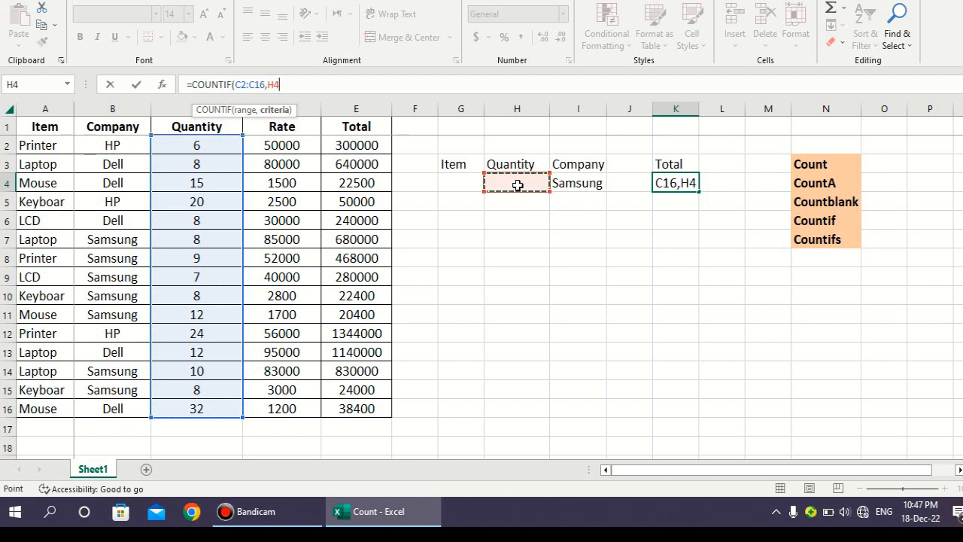
pyautogui.write(')')
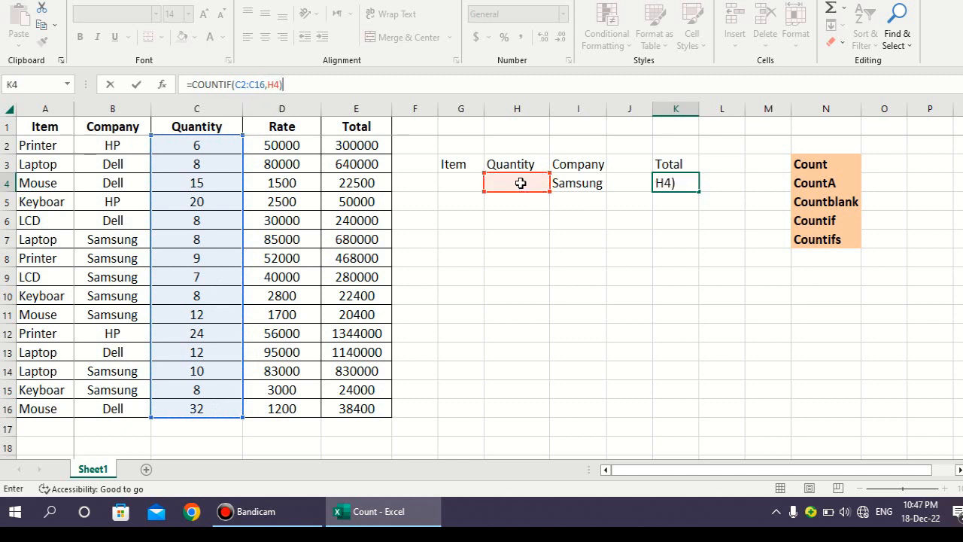
pyautogui.press('Return')
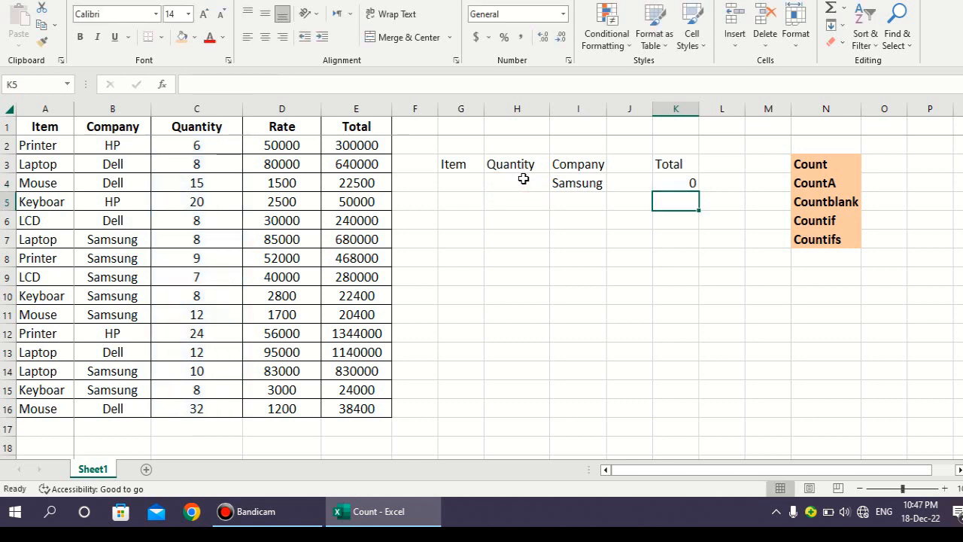
# Enter 8 in H4 as the Quantity criterion.
pyautogui.click(522, 180)
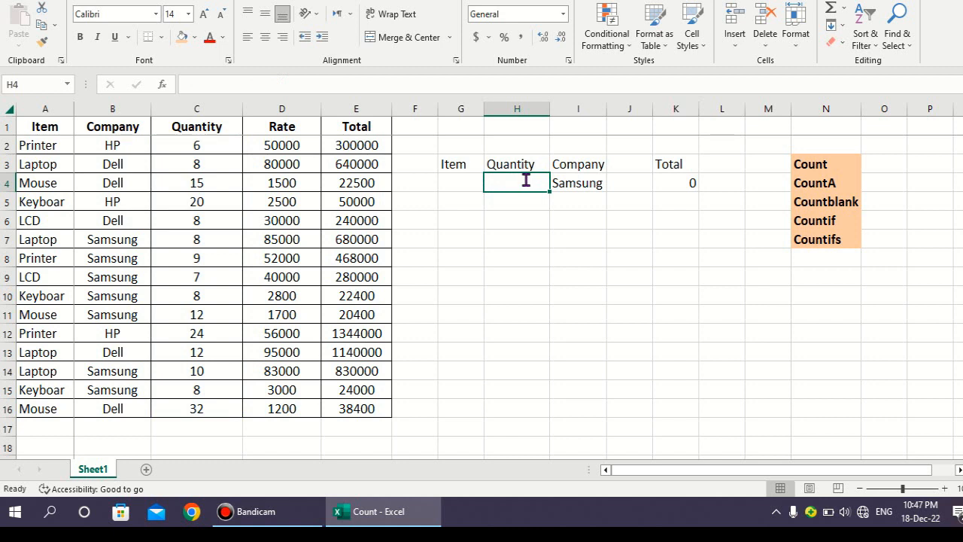
pyautogui.write('8')
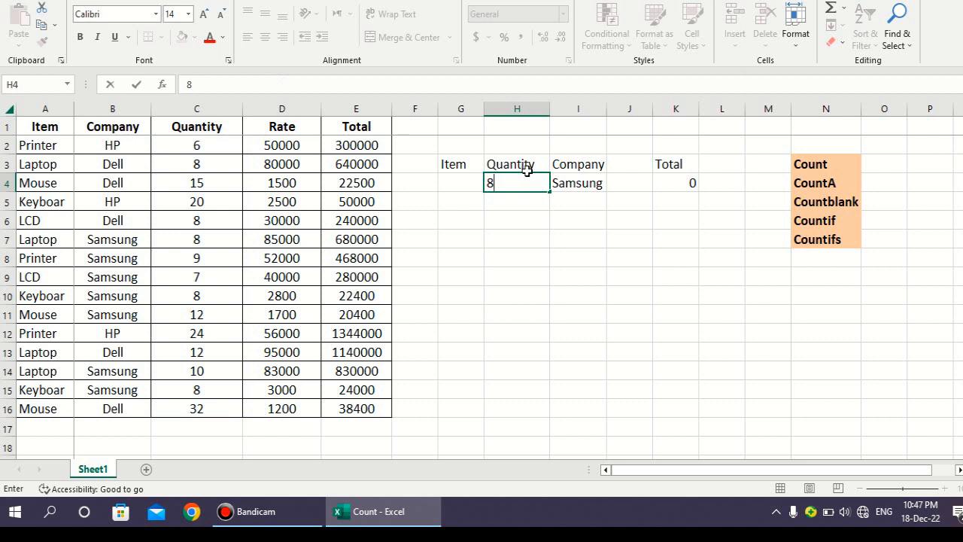
pyautogui.press('Return')
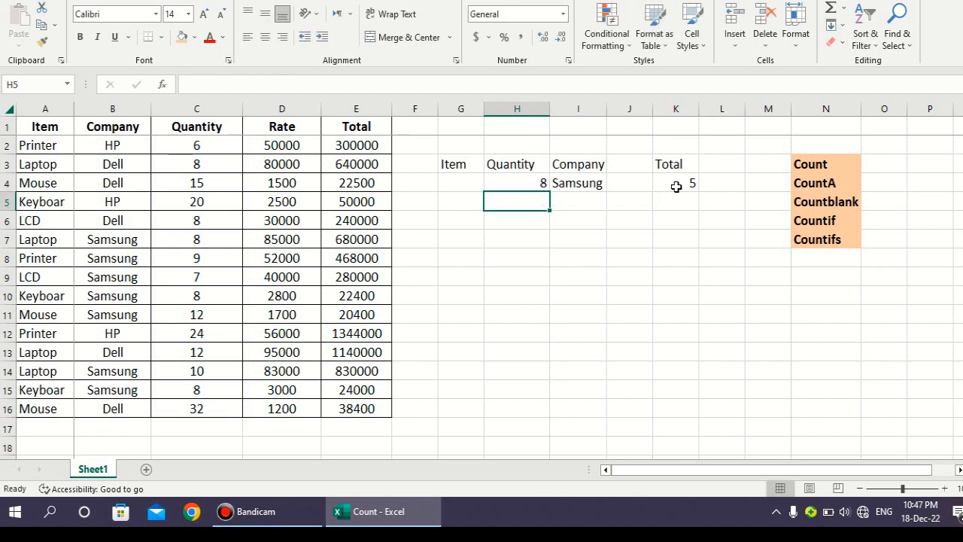
# Replace the Quantity criterion in H4 with >5 and check the COUNTIF formula in K4.
pyautogui.click(523, 184)
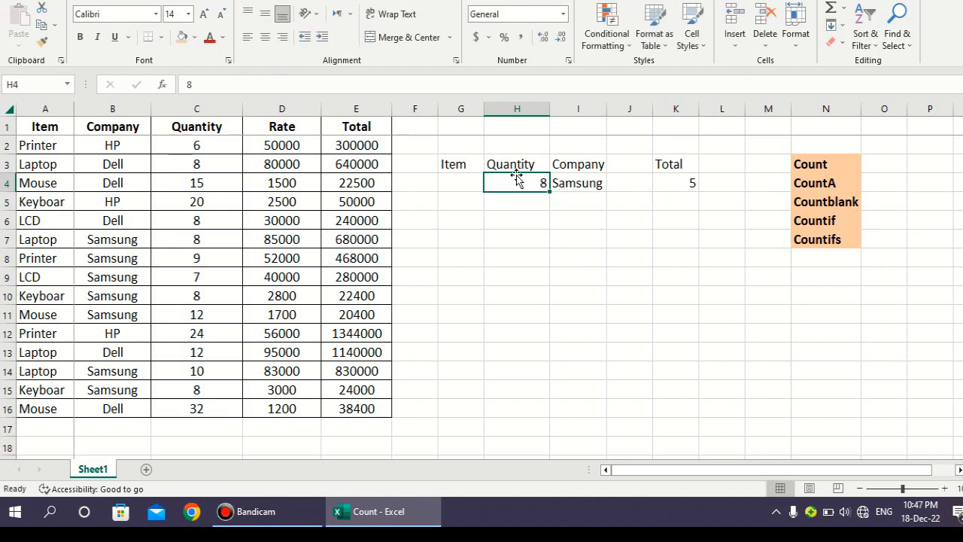
pyautogui.write('>')
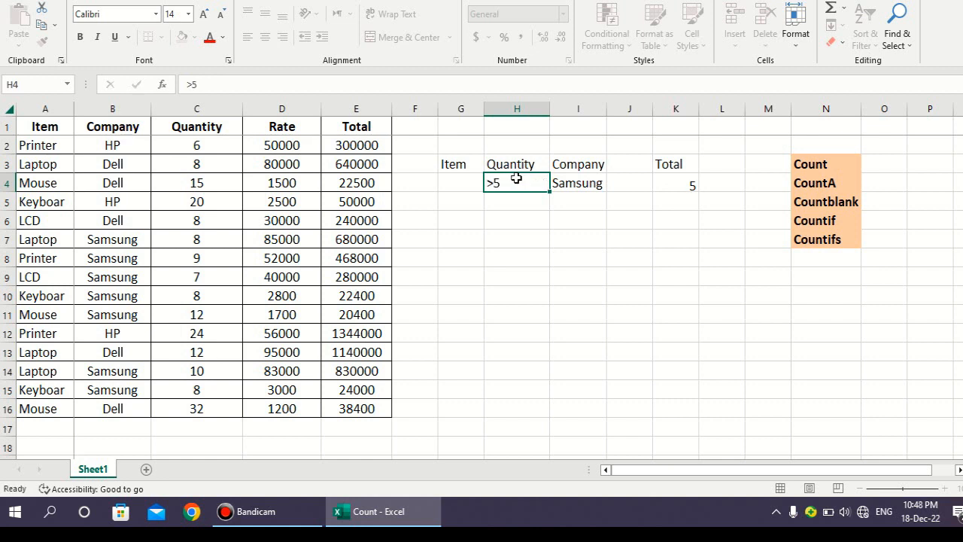
pyautogui.write('5')
pyautogui.press('Return')
pyautogui.click(674, 185)
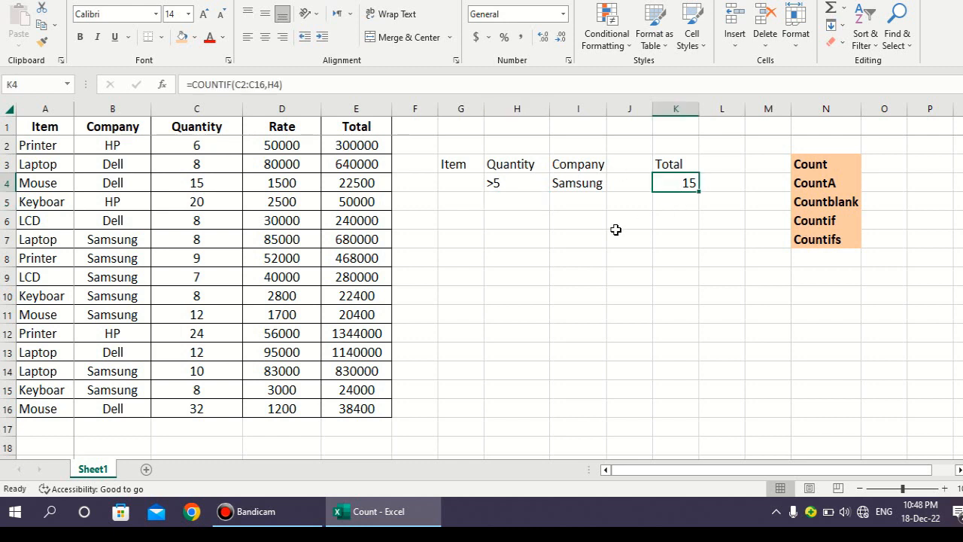
# Set the Quantity criterion in H4 to <5.
pyautogui.click(510, 185)
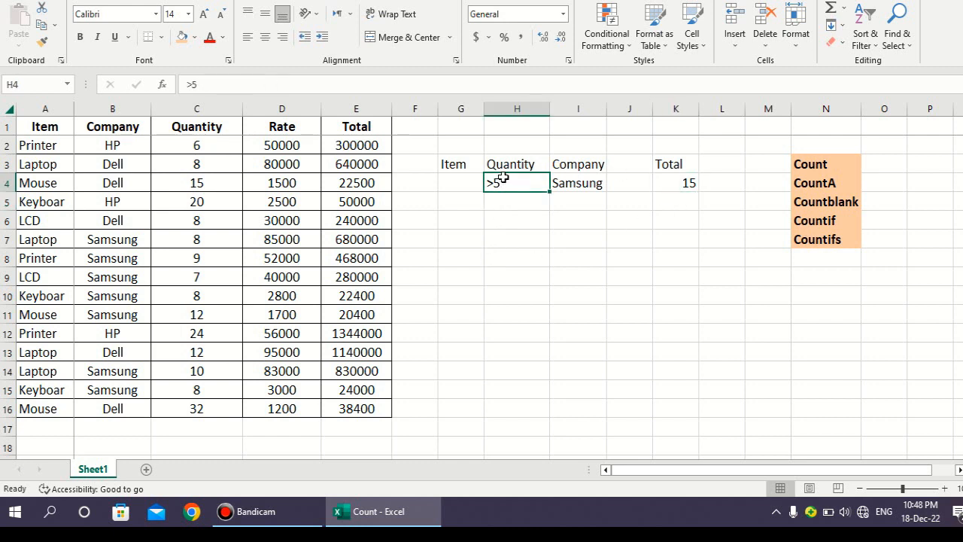
pyautogui.click(508, 164)
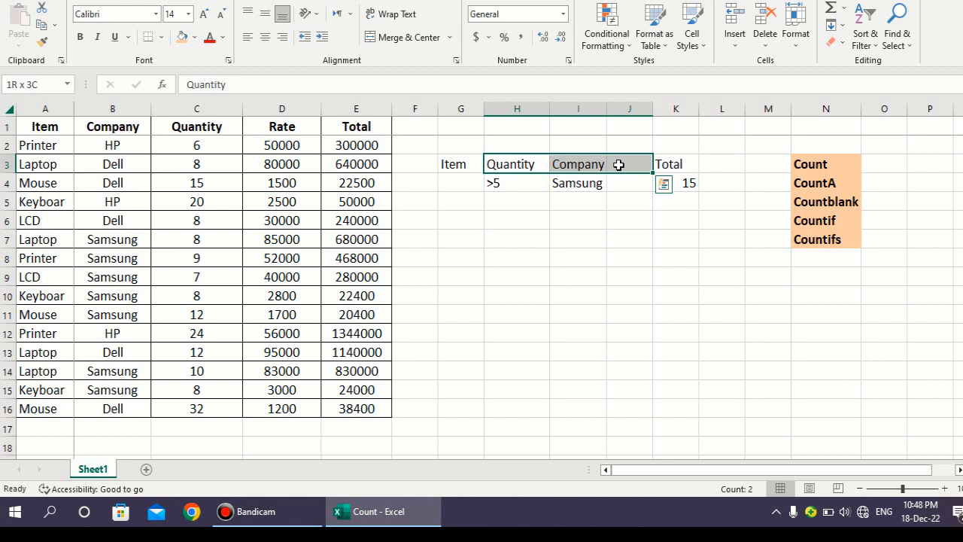
pyautogui.click(542, 186)
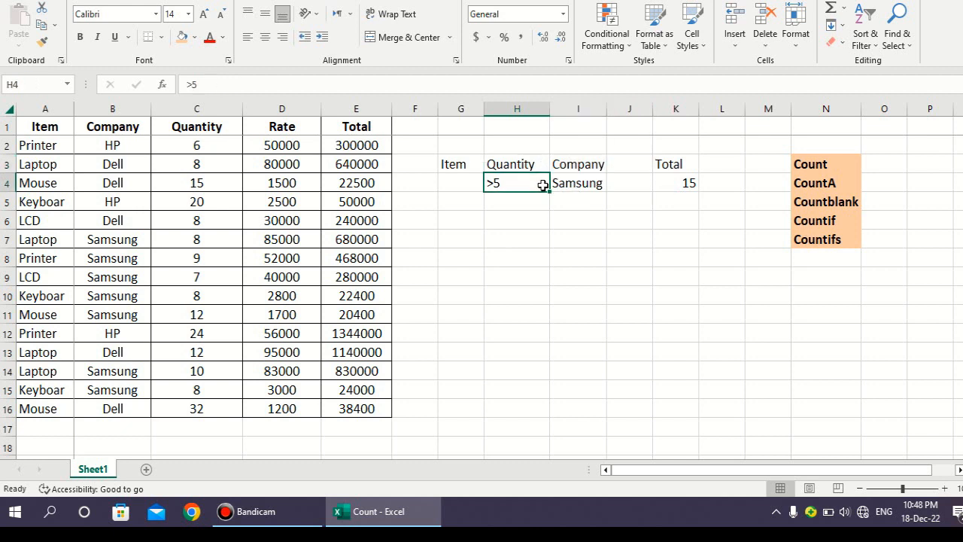
pyautogui.write('<5')
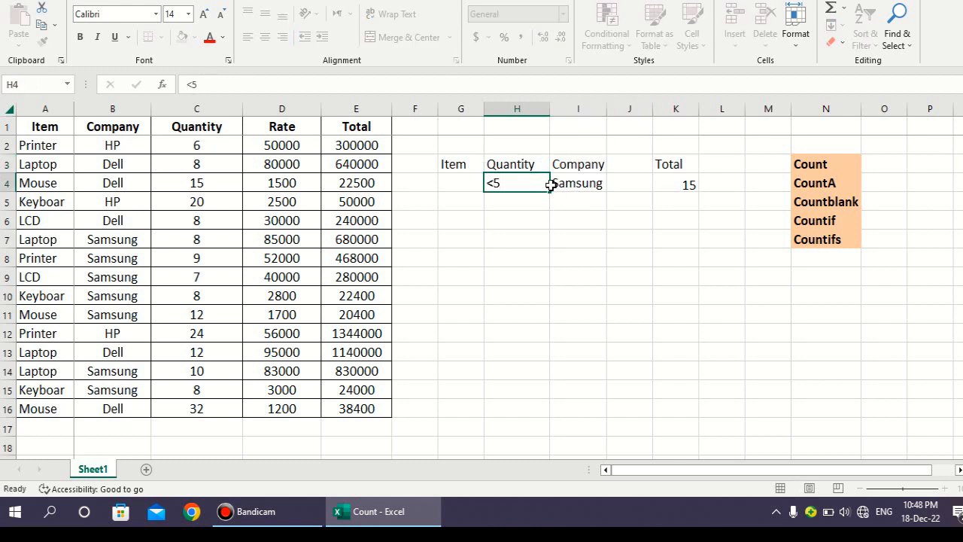
pyautogui.press('Return')
pyautogui.click(501, 184)
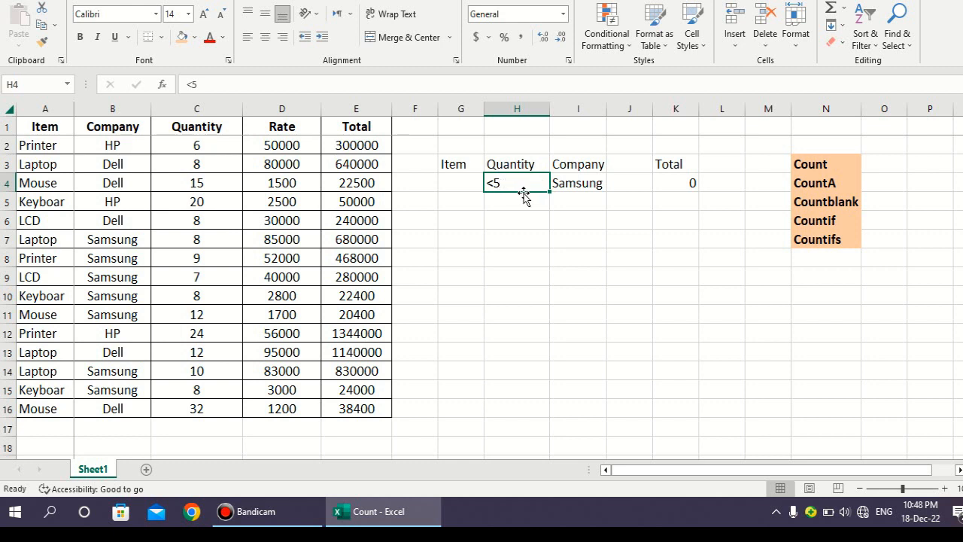
# Compare the Countif and Countifs entries in the function list with the Item, Quantity and Company criteria cells in G4:I4.
pyautogui.click(803, 220)
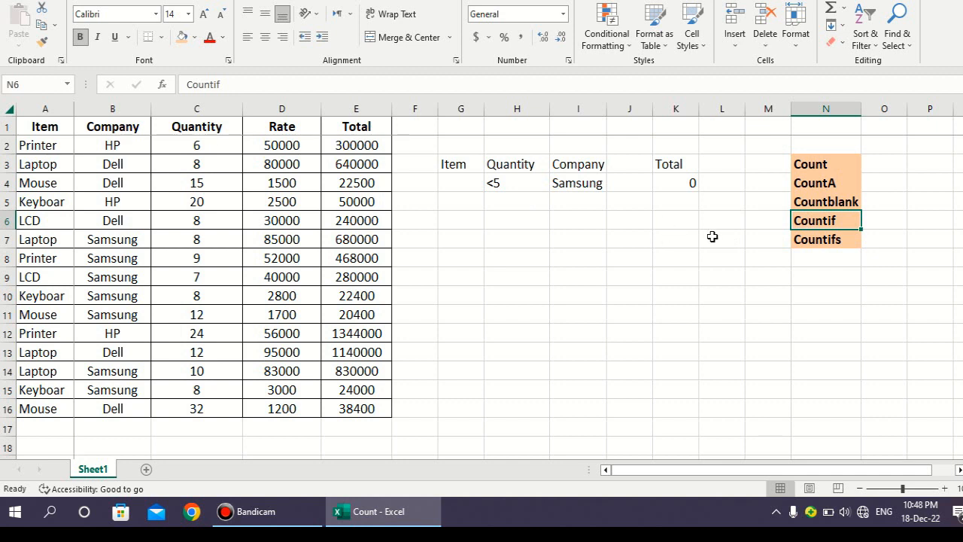
pyautogui.click(816, 243)
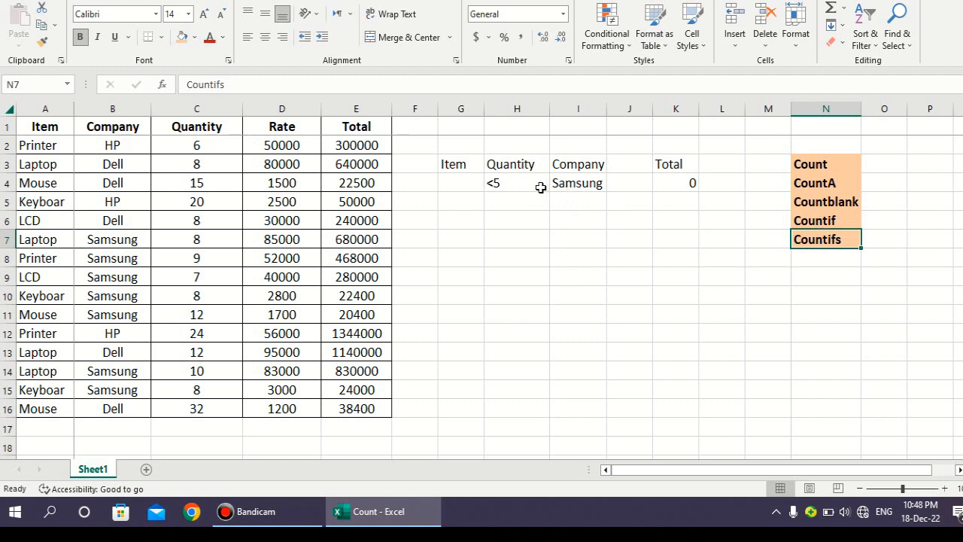
pyautogui.click(819, 221)
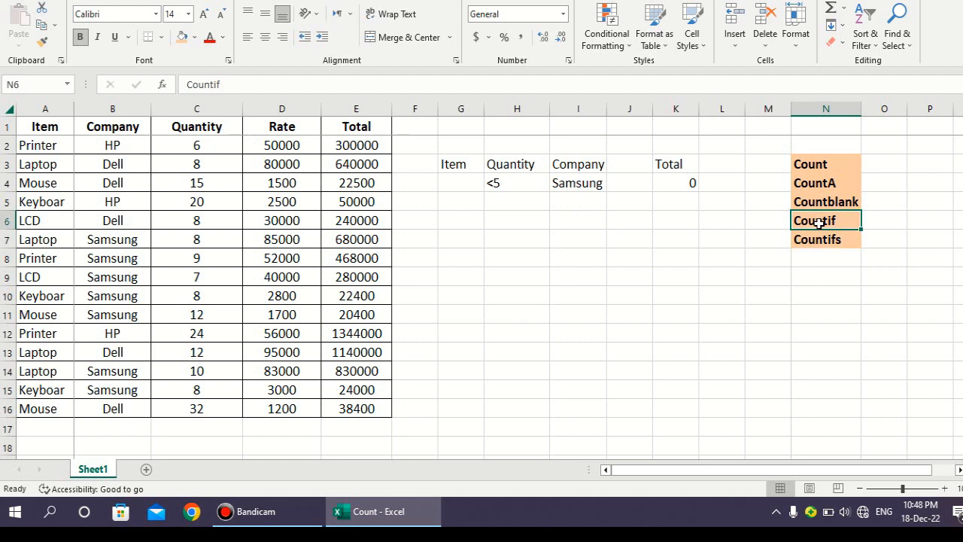
pyautogui.click(692, 188)
pyautogui.click(531, 187)
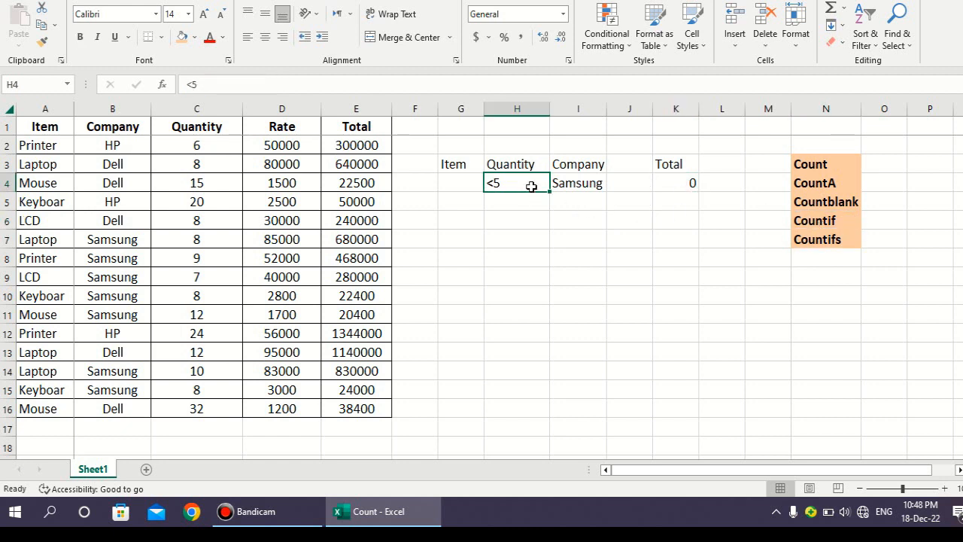
pyautogui.click(800, 239)
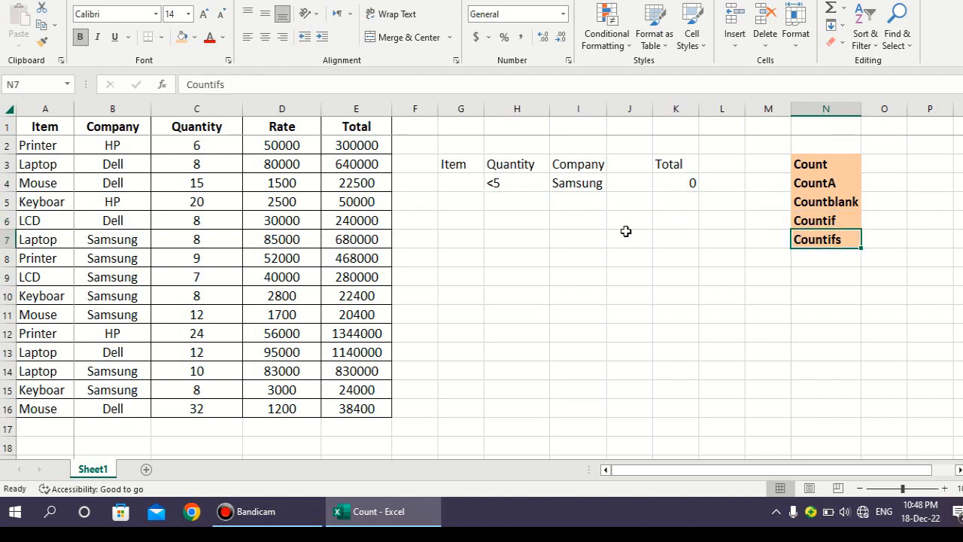
pyautogui.click(476, 188)
pyautogui.click(495, 188)
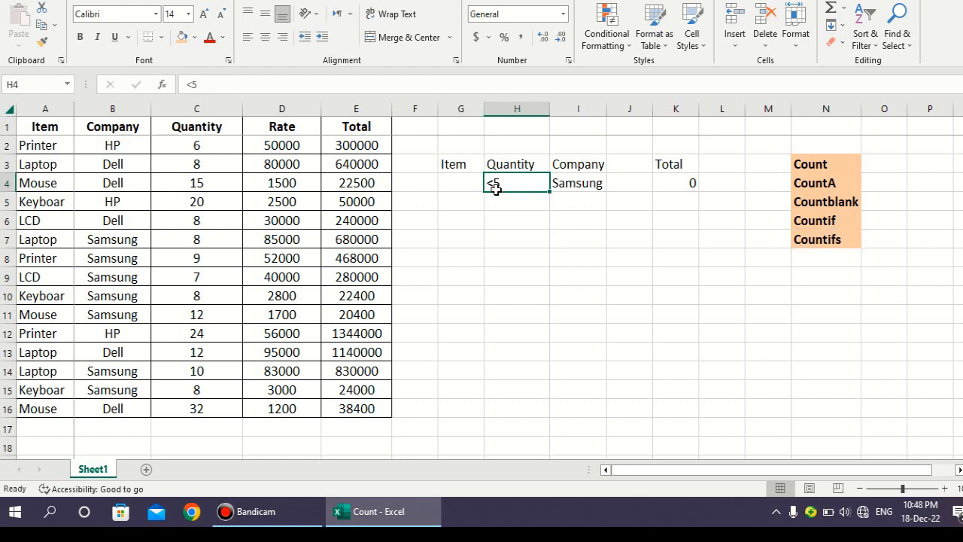
pyautogui.click(560, 188)
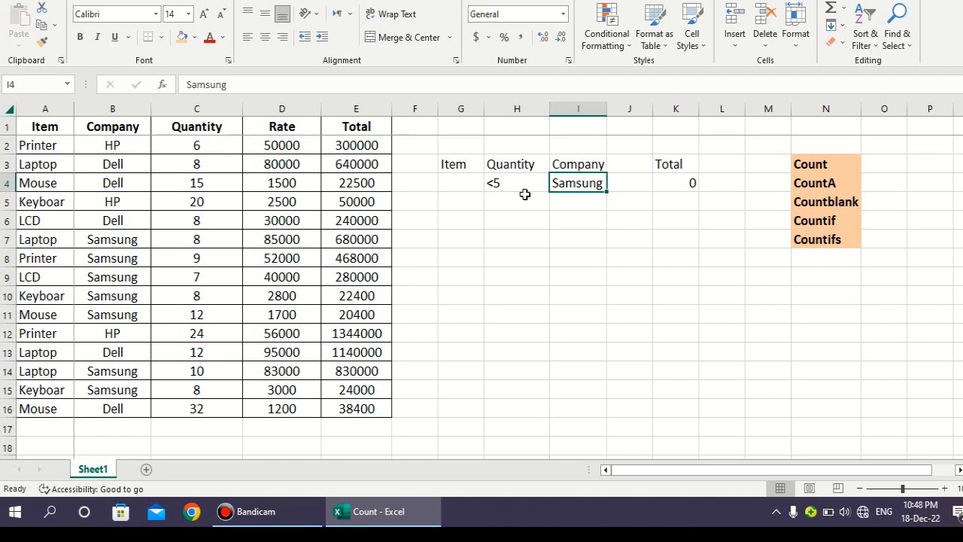
pyautogui.click(510, 188)
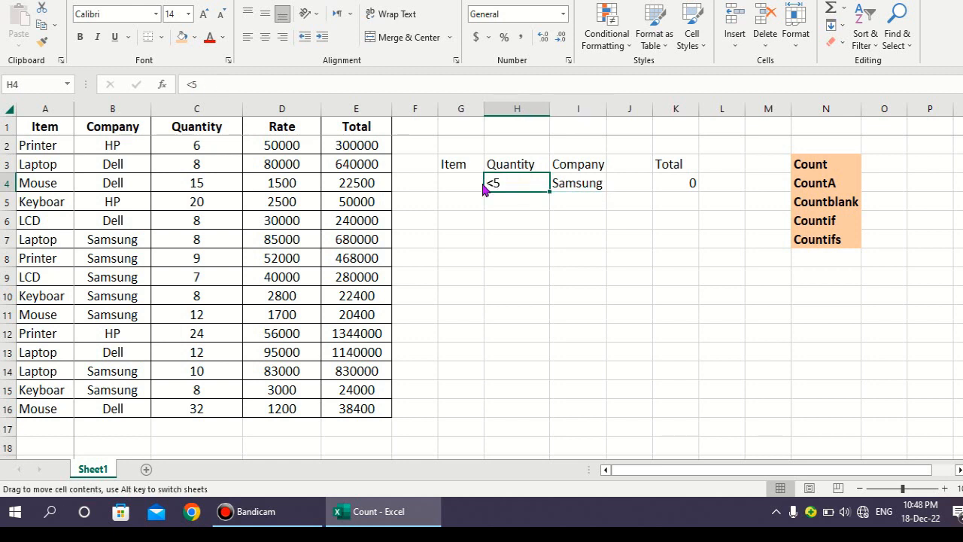
pyautogui.click(480, 186)
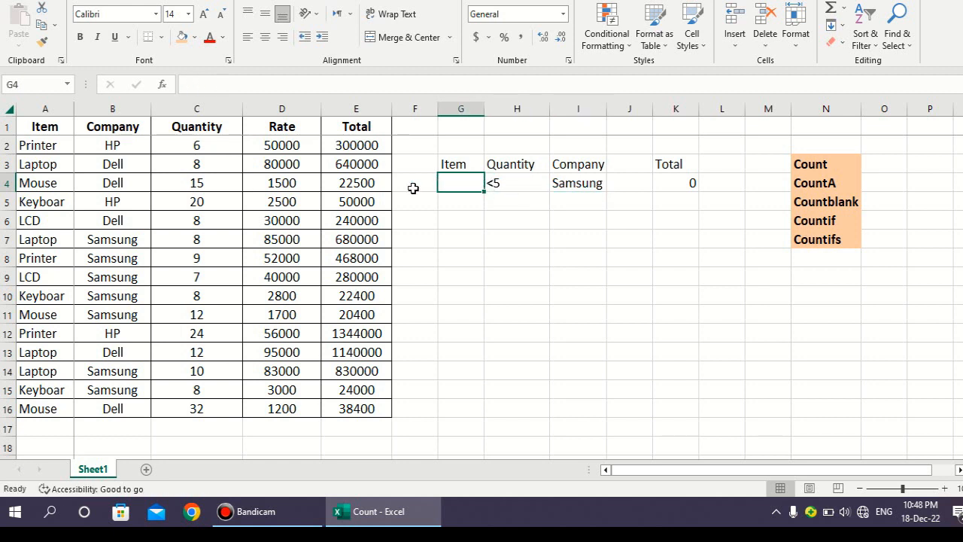
# Change the function of the Total formula in K4 from COUNTIF to COUNTIFS and remove its existing arguments.
pyautogui.click(510, 185)
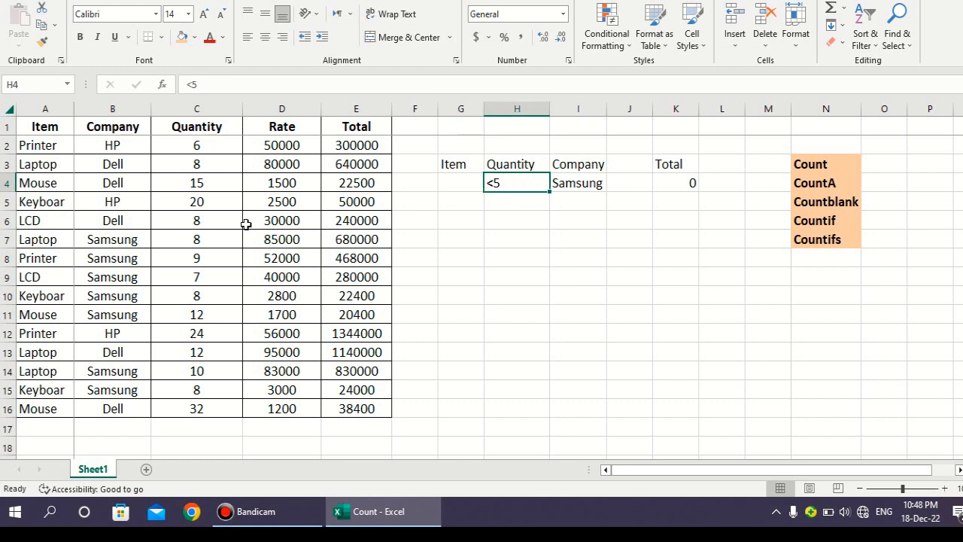
pyautogui.click(585, 184)
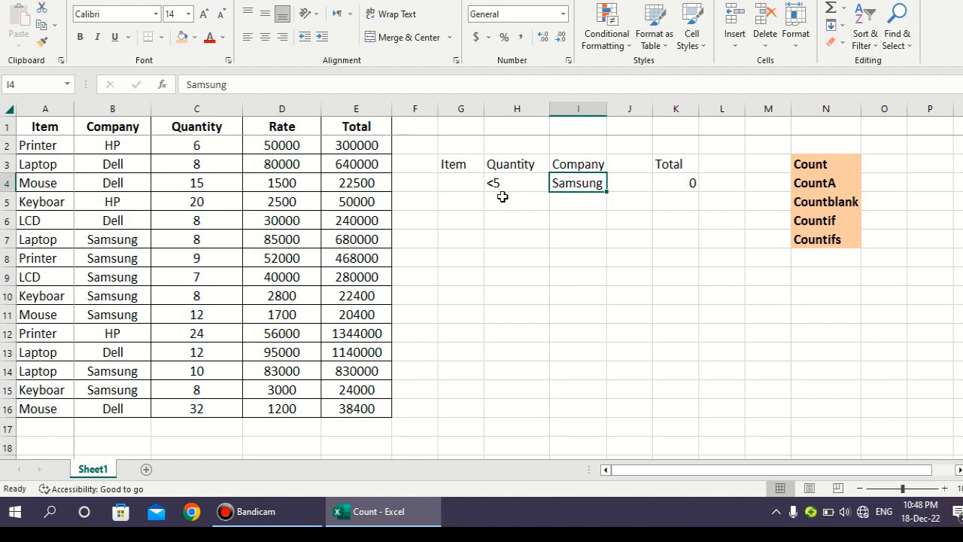
pyautogui.click(691, 186)
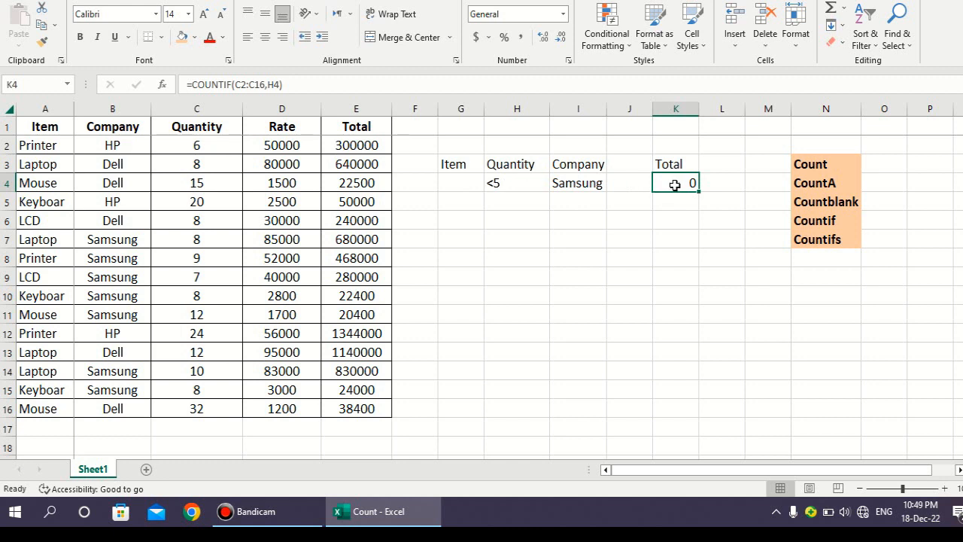
pyautogui.click(233, 85)
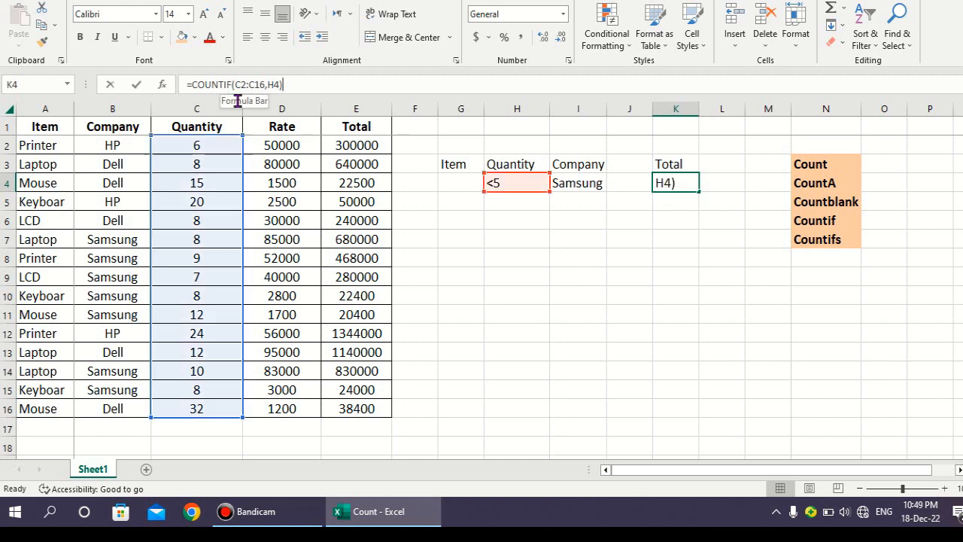
pyautogui.write('S')
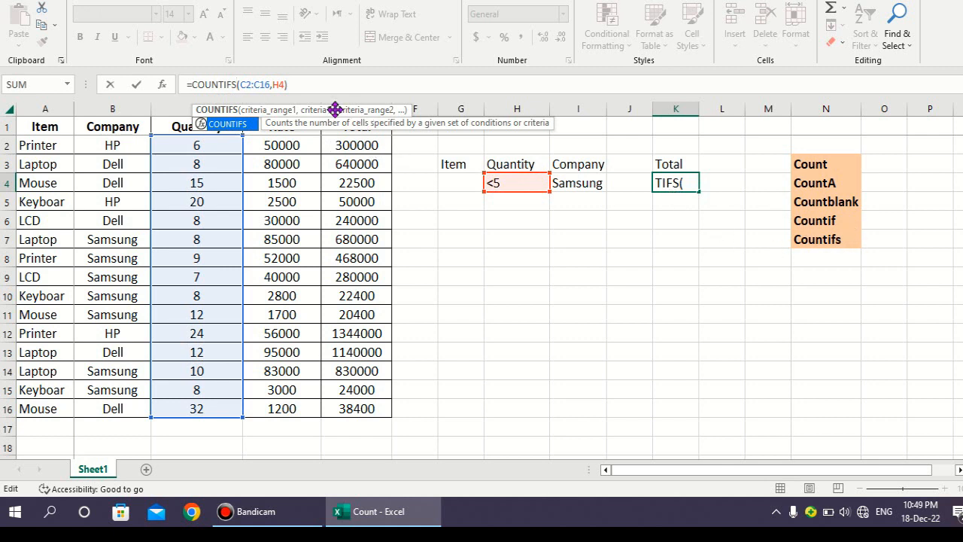
pyautogui.moveTo(308, 88); pyautogui.dragTo(249, 85)
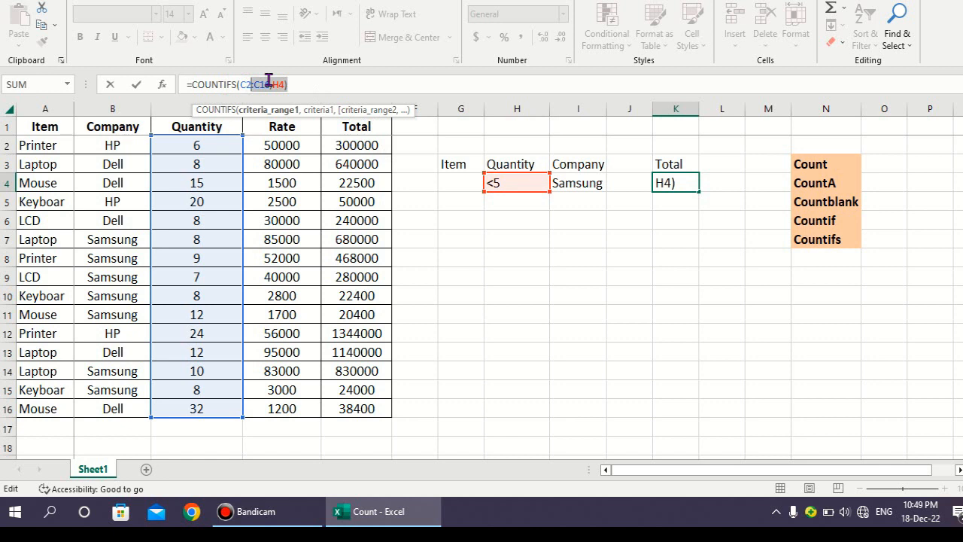
pyautogui.press('BackSpace')
pyautogui.write('=')
pyautogui.press('BackSpace')
pyautogui.press('BackSpace')
pyautogui.press('BackSpace')
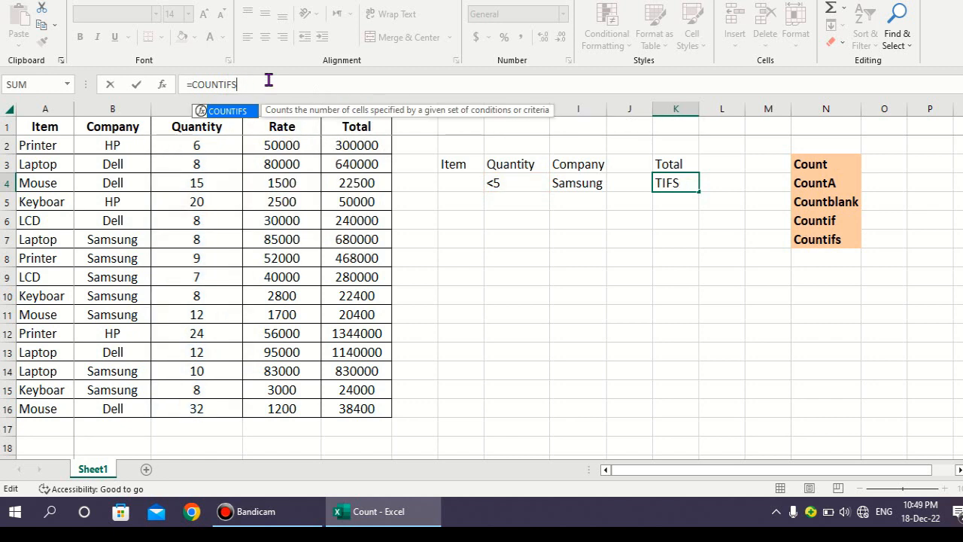
# Add the Item range A2:A16 with criterion G4 as the first condition of the COUNTIFS formula in K4.
pyautogui.write('(')
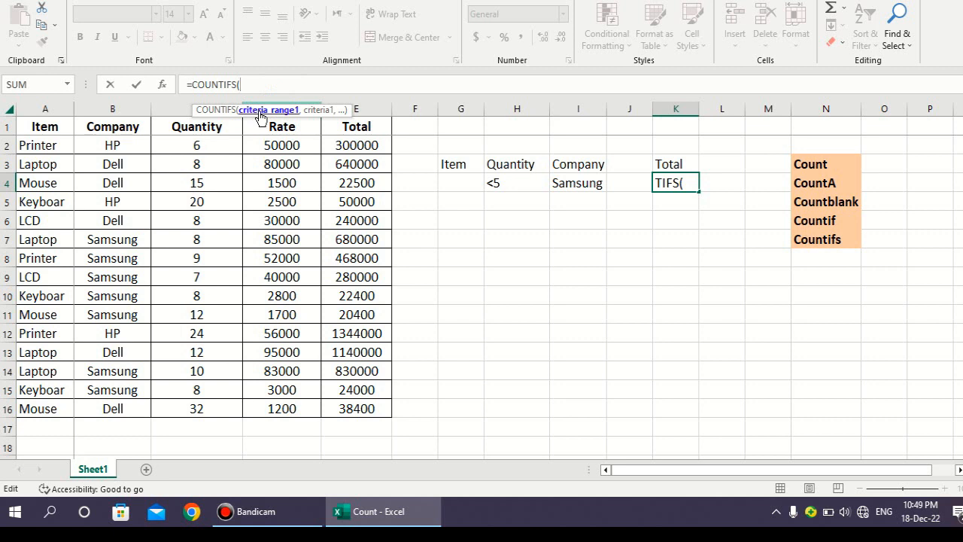
pyautogui.moveTo(39, 145); pyautogui.dragTo(47, 405)
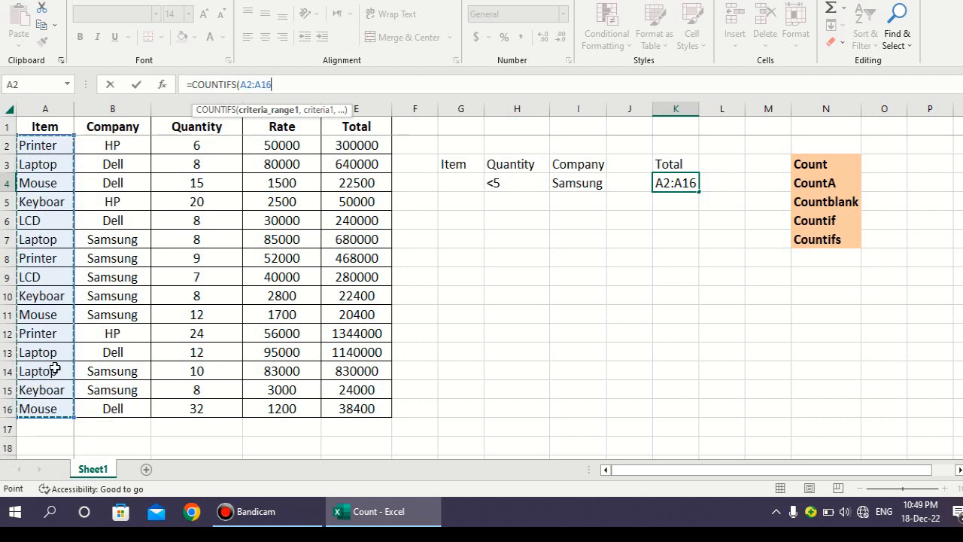
pyautogui.write(',')
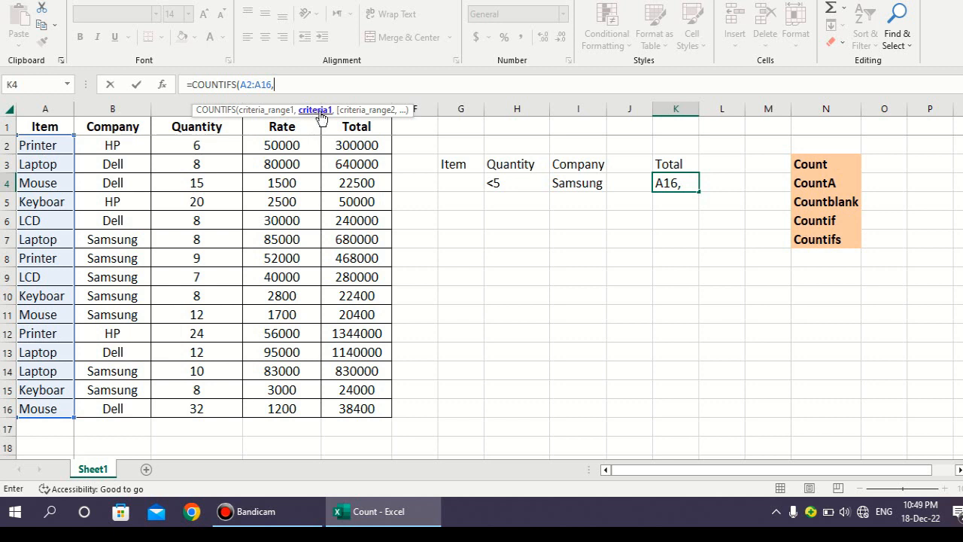
pyautogui.click(459, 183)
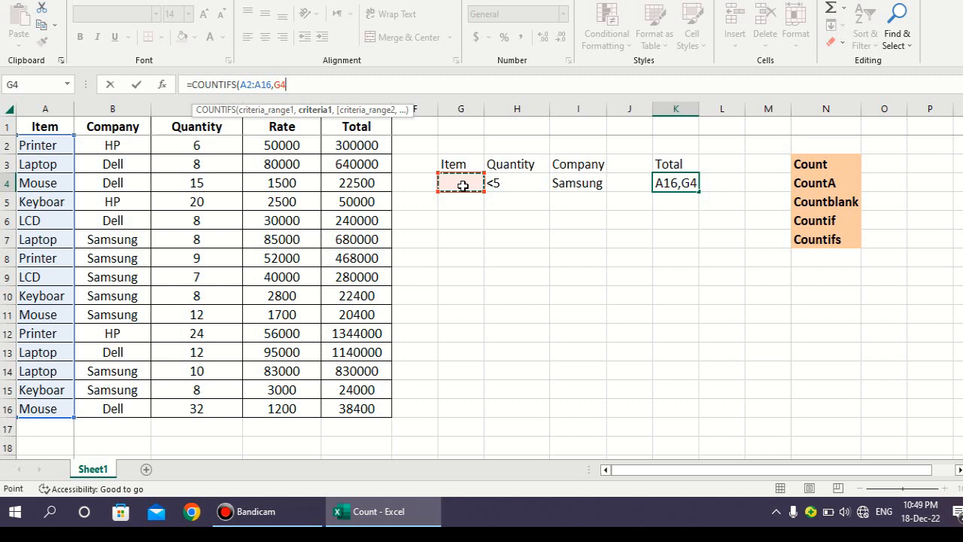
pyautogui.write(',')
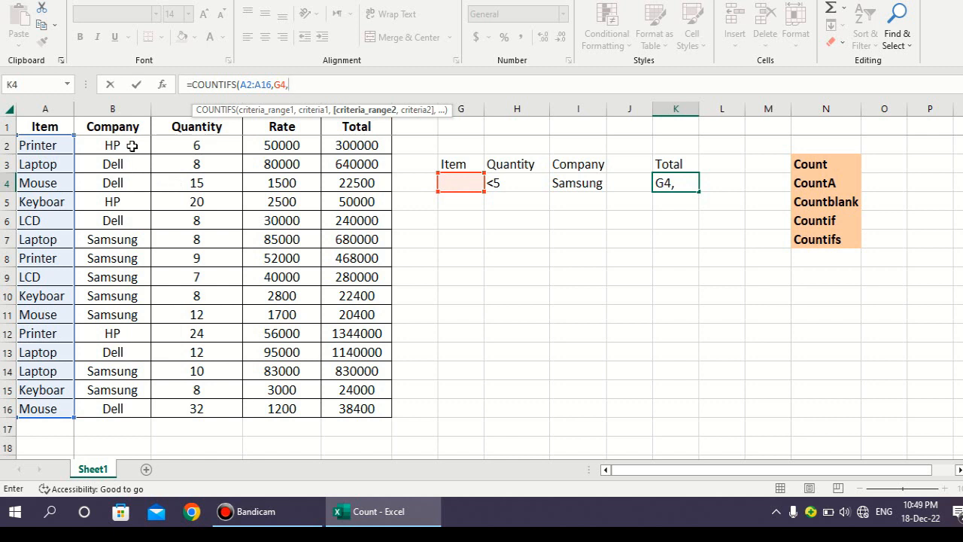
# Add the Company range B2:B16 with criterion I4 as the second COUNTIFS condition.
pyautogui.moveTo(131, 146); pyautogui.dragTo(125, 404)
pyautogui.write(',')
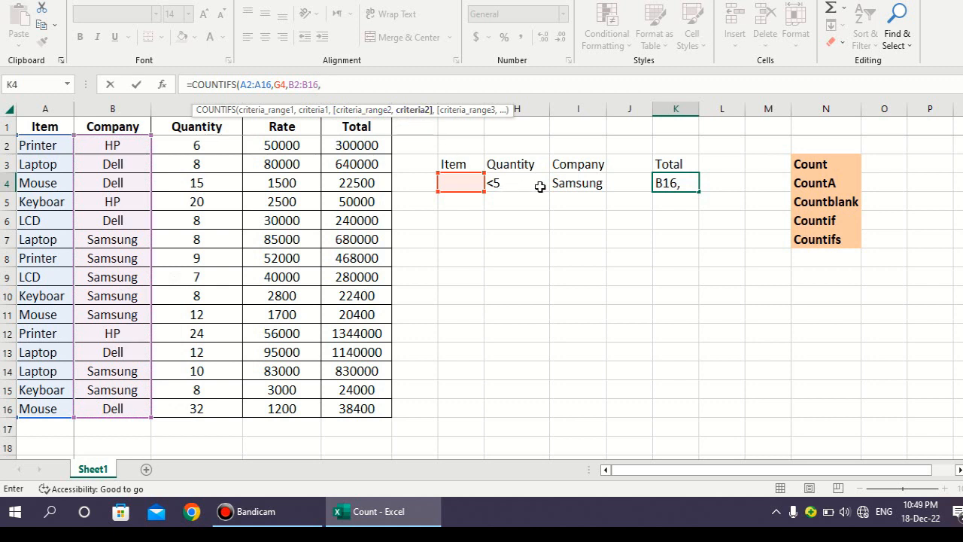
pyautogui.click(564, 186)
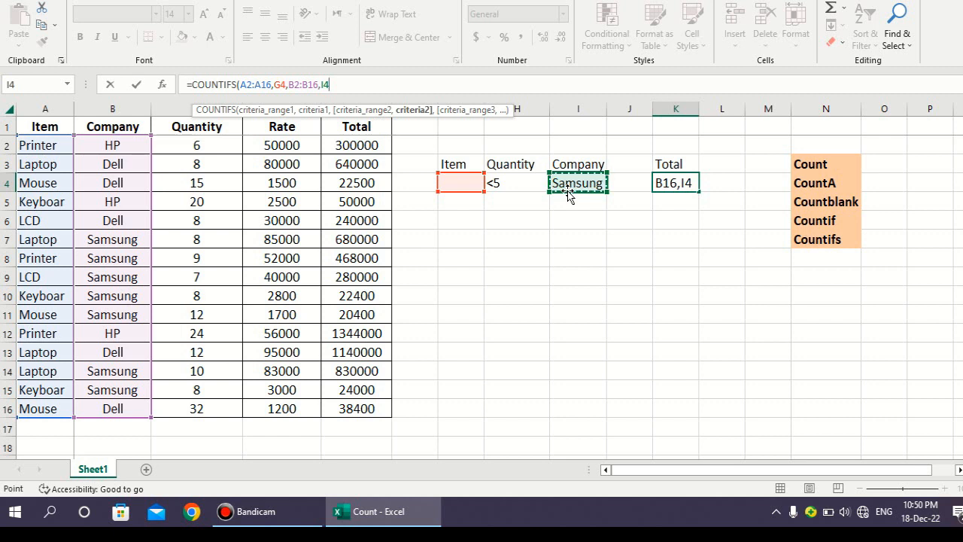
pyautogui.write(',')
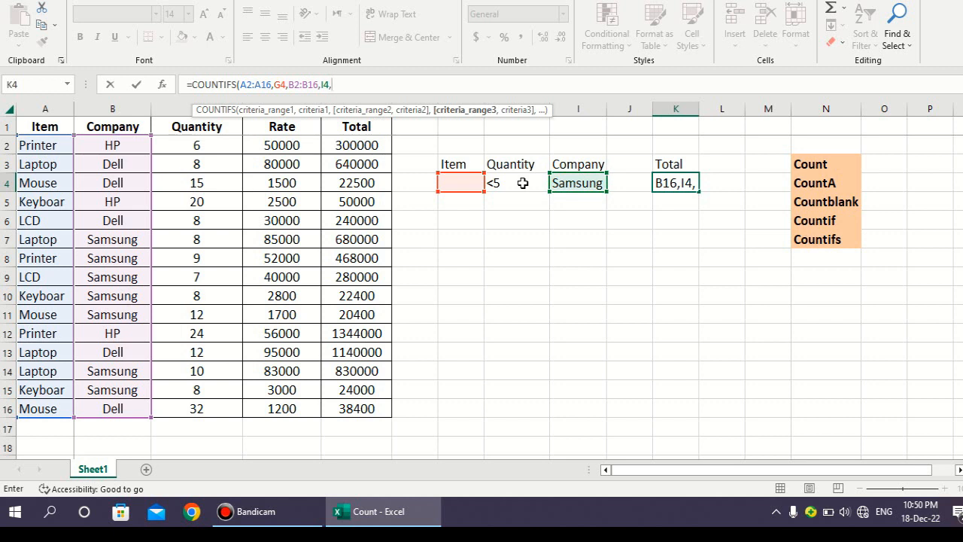
# Add the Quantity range C2:C16 with criterion H4 as the third condition and complete the COUNTIFS formula.
pyautogui.moveTo(213, 148); pyautogui.dragTo(211, 407)
pyautogui.write(',')
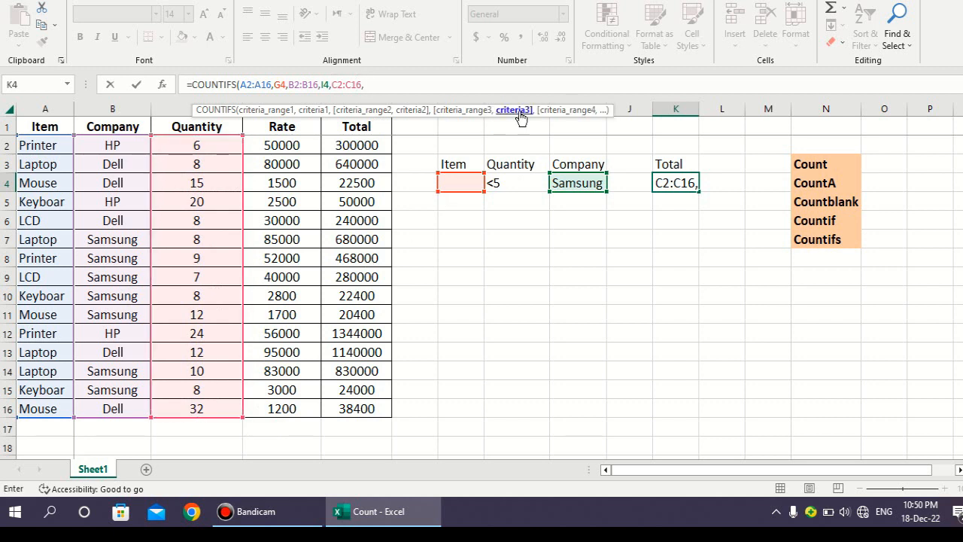
pyautogui.click(517, 186)
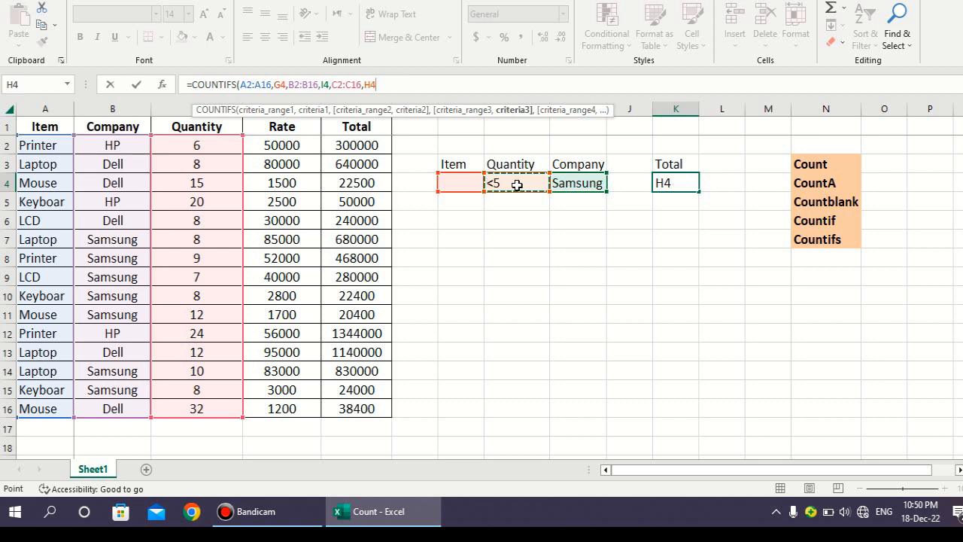
pyautogui.write(')')
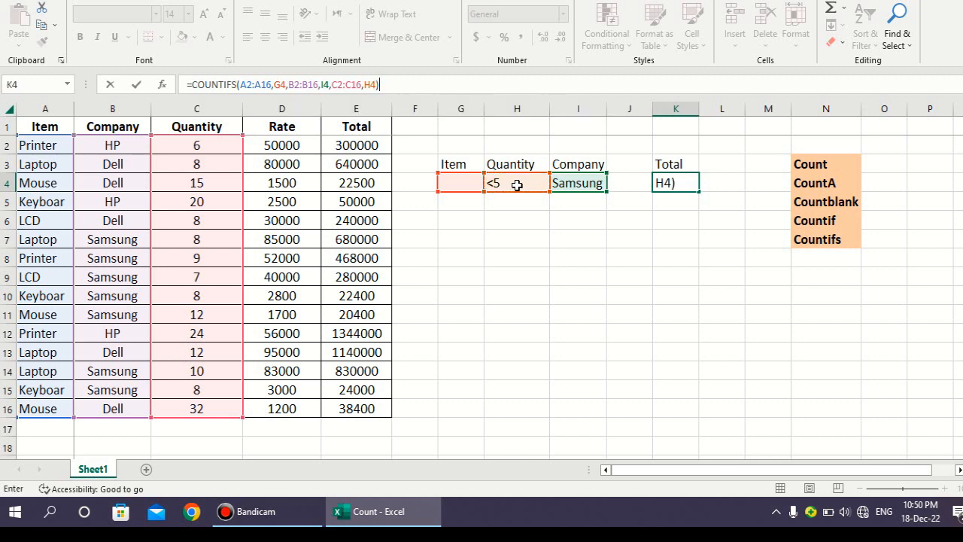
pyautogui.press('Return')
# Clear the Quantity criterion in H4 and the Company criterion in I4.
pyautogui.click(506, 183)
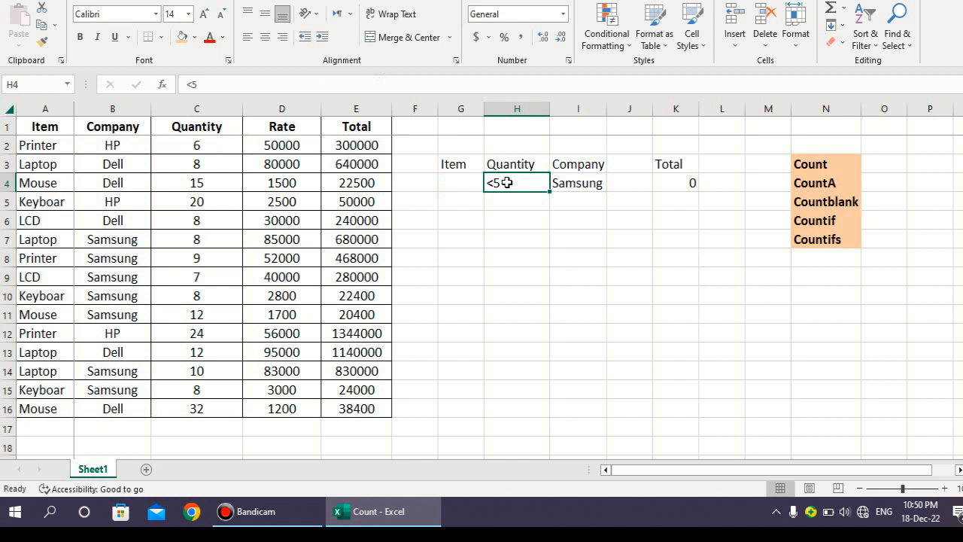
pyautogui.press('Right')
pyautogui.press('Delete')
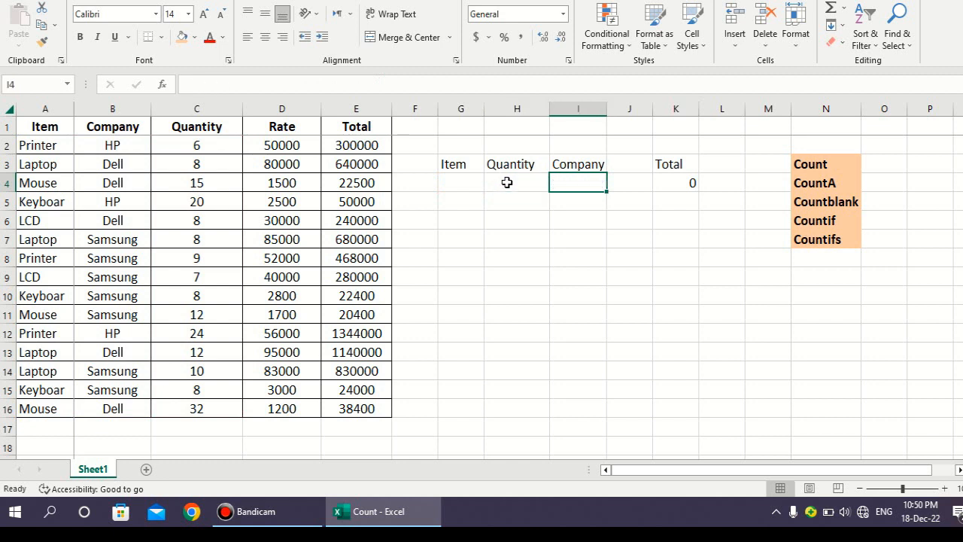
pyautogui.press('Left')
pyautogui.press('Left')
pyautogui.press('Right')
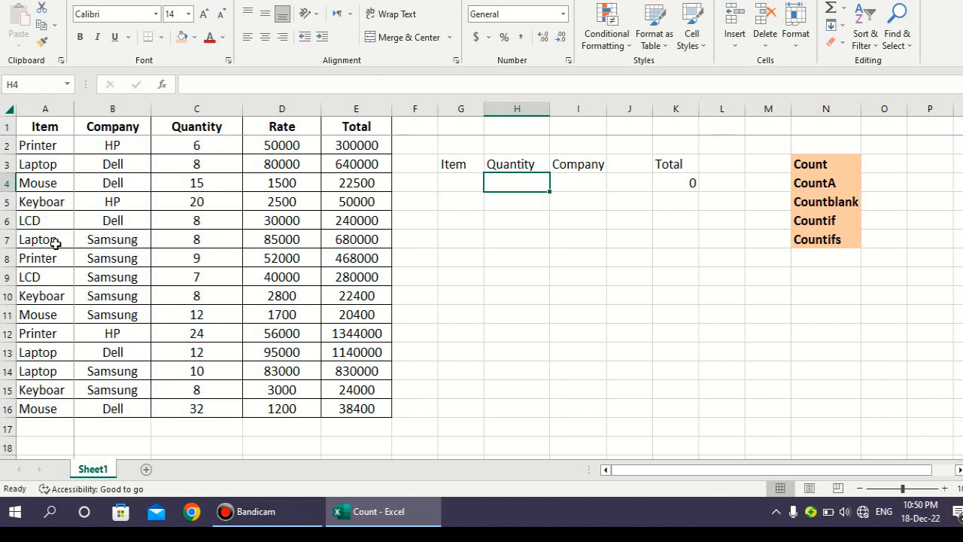
# Fill the criteria row G4:I4 with Mouse as Item, >5 as Quantity and Dell as Company.
pyautogui.click(467, 182)
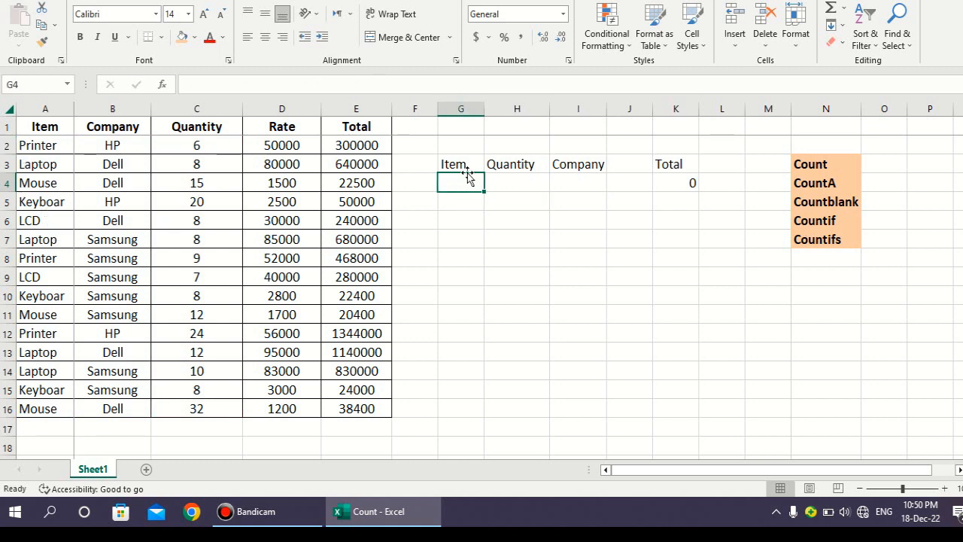
pyautogui.write('Mouse')
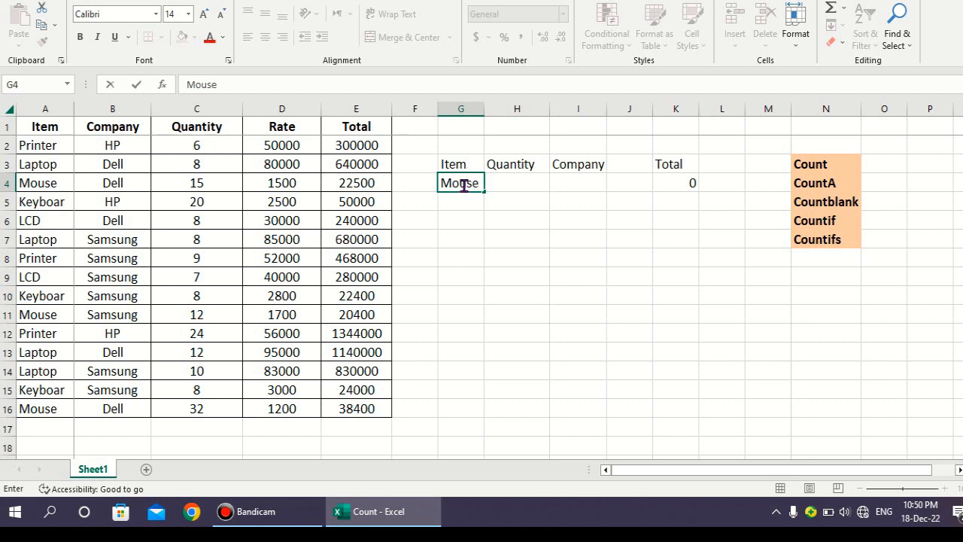
pyautogui.press('Return')
pyautogui.click(510, 181)
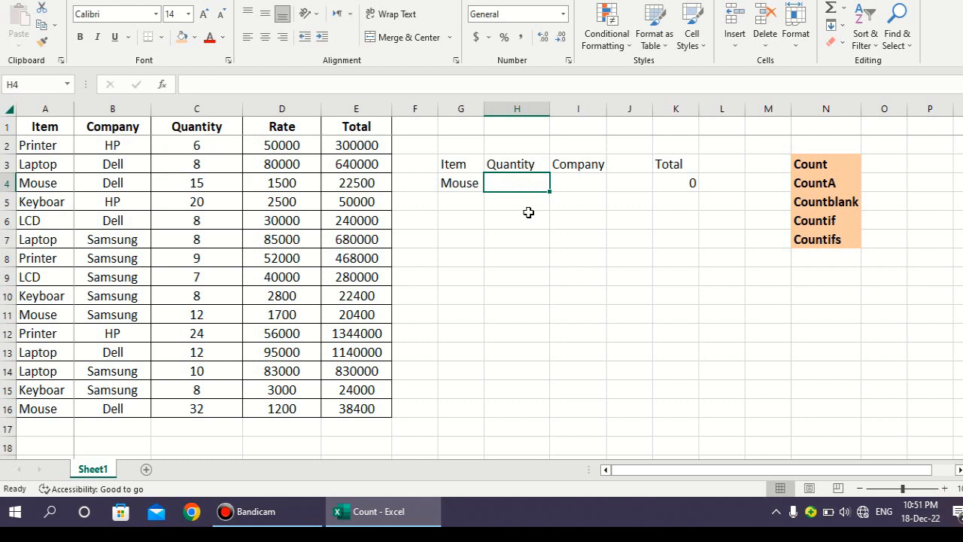
pyautogui.write('<')
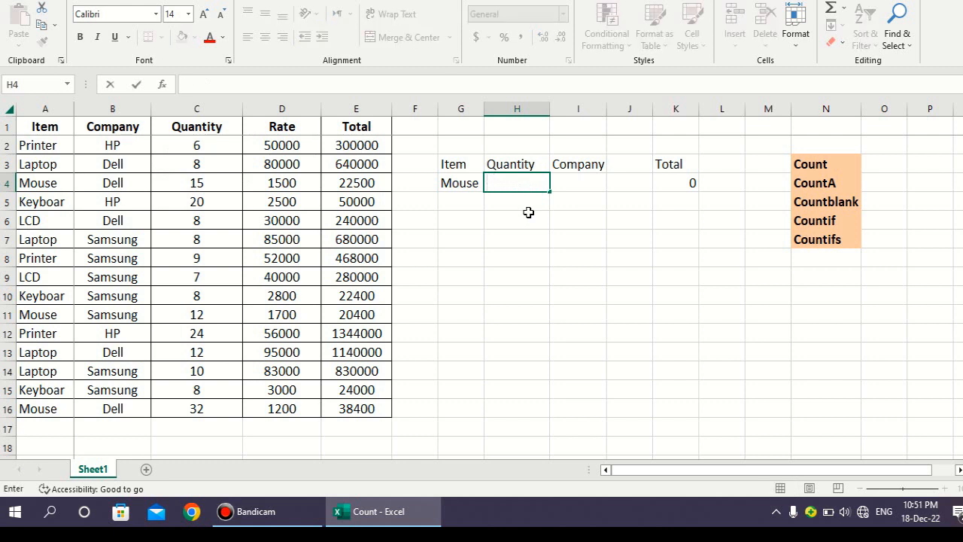
pyautogui.write('>5')
pyautogui.click(578, 186)
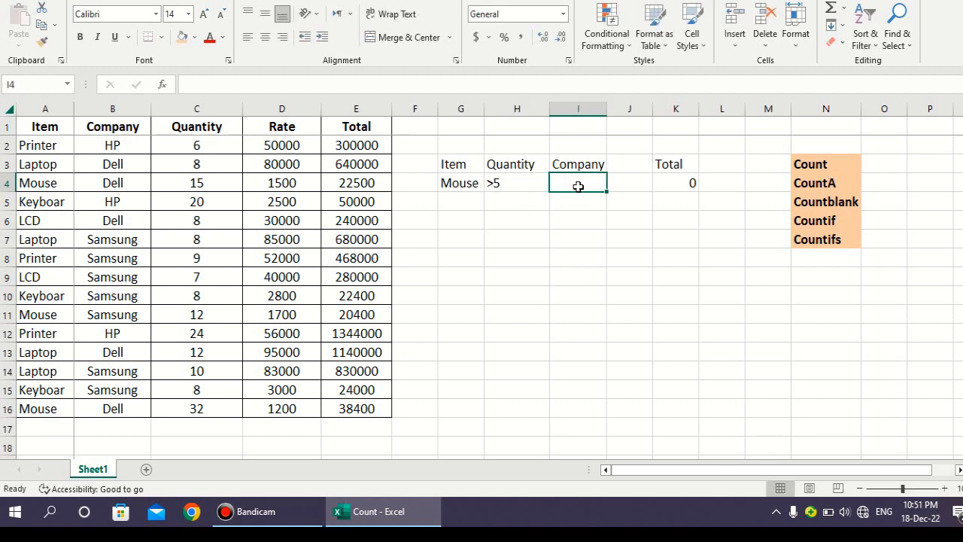
pyautogui.write('Dell')
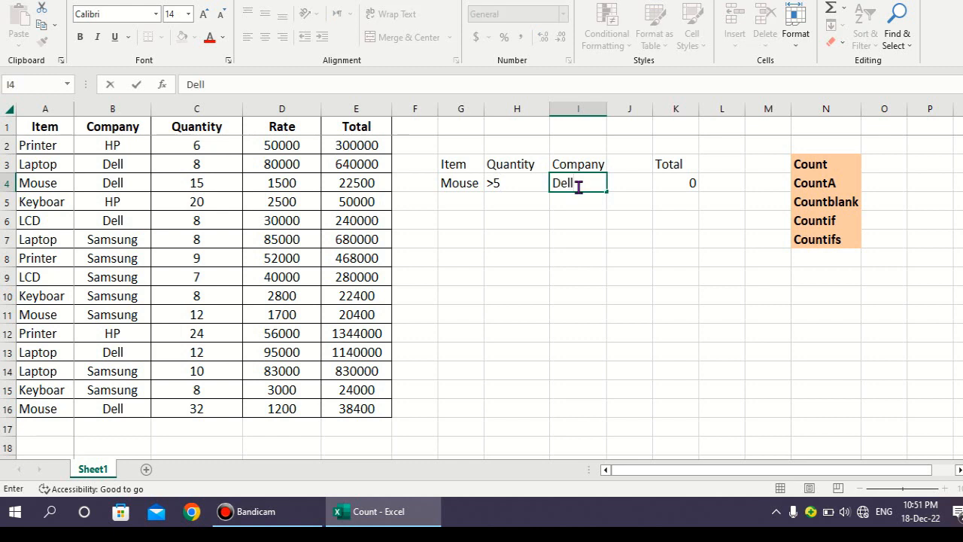
pyautogui.press('Return')
# Check the COUNTIFS result in K4 against the Item, Quantity and Company criteria in G4:I4.
pyautogui.click(666, 183)
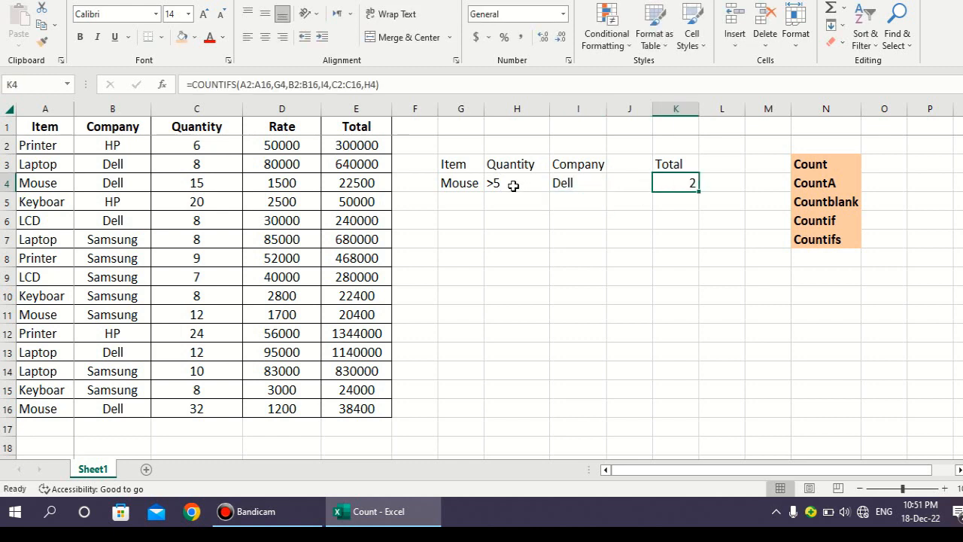
pyautogui.click(473, 185)
pyautogui.click(502, 184)
pyautogui.click(564, 184)
pyautogui.click(678, 185)
pyautogui.click(497, 188)
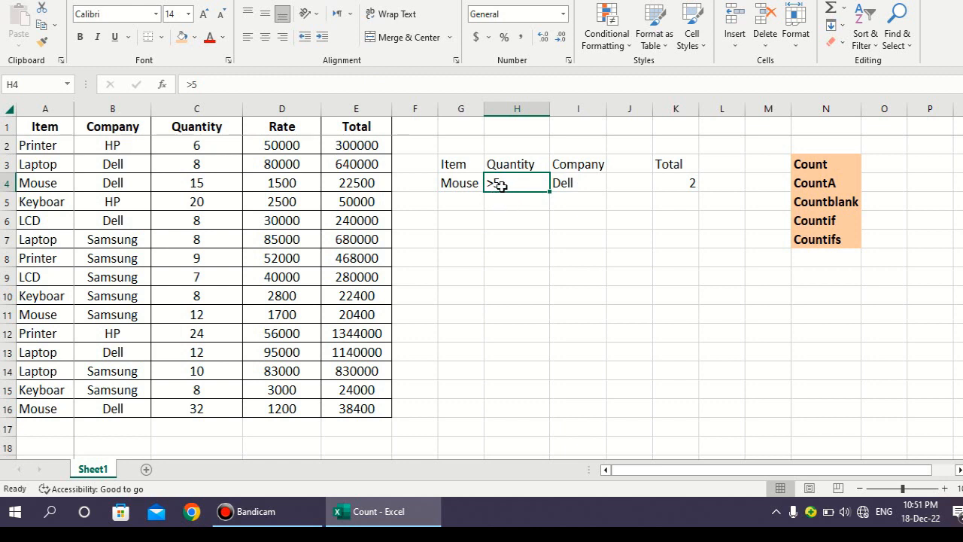
# Replace the Item criterion in G4 with Keyboar.
pyautogui.click(469, 189)
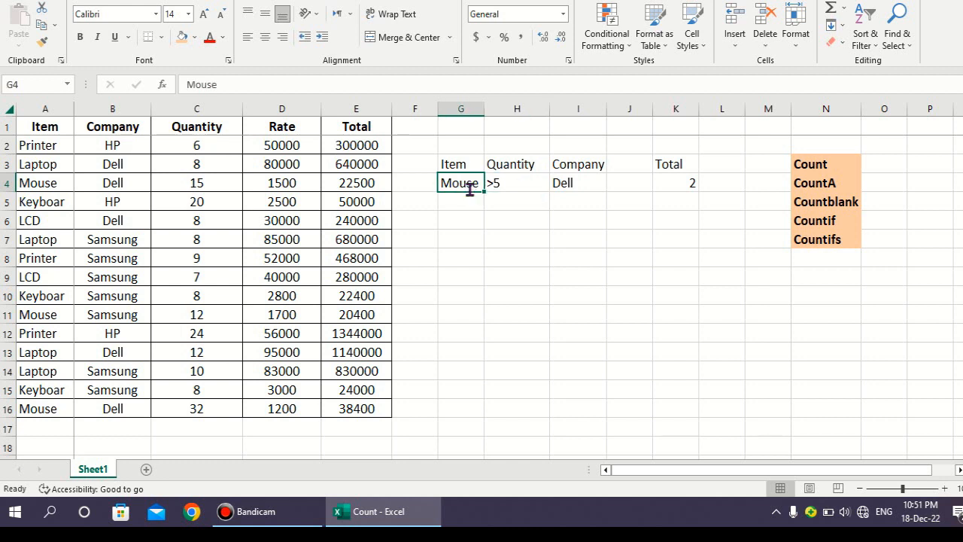
pyautogui.write('Keyboard')
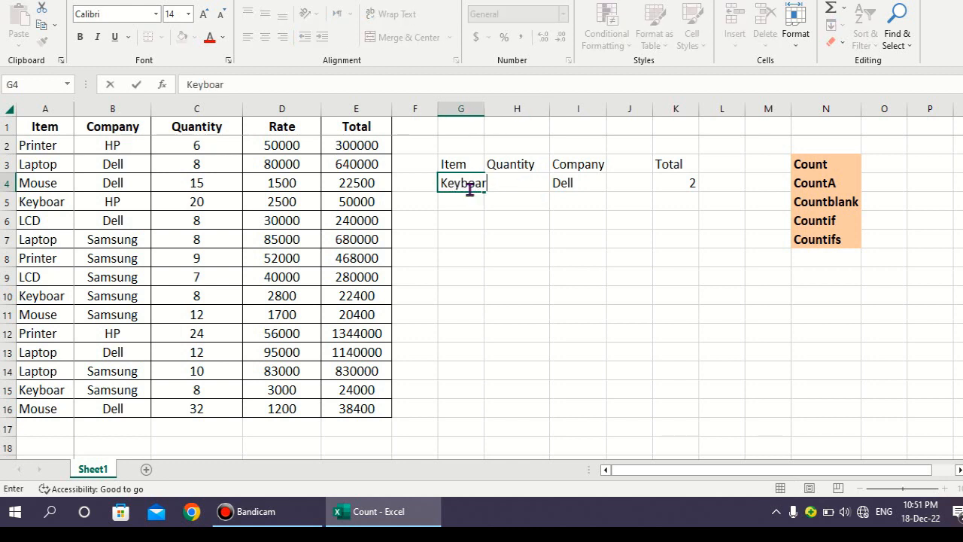
pyautogui.press('Return')
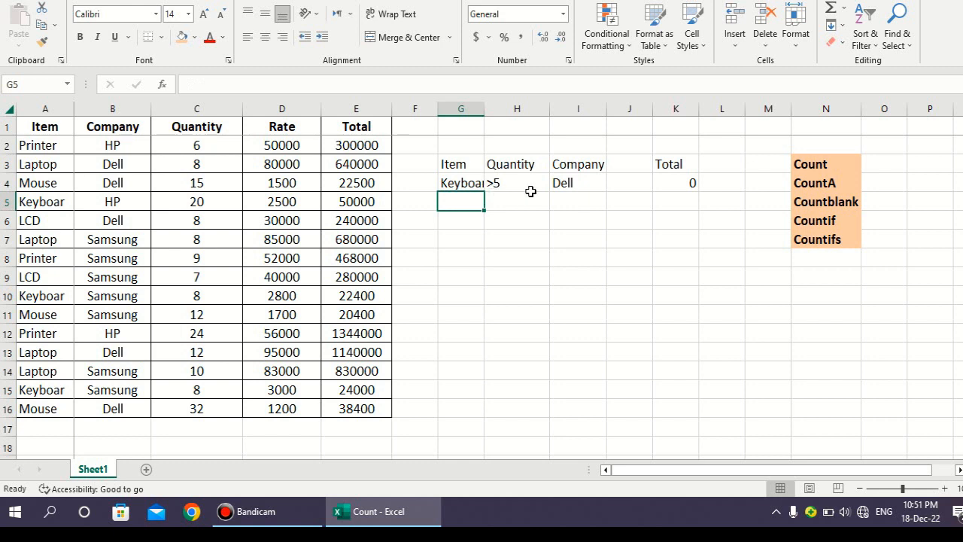
# Set the Item criterion in G4 to Printer.
pyautogui.click(504, 189)
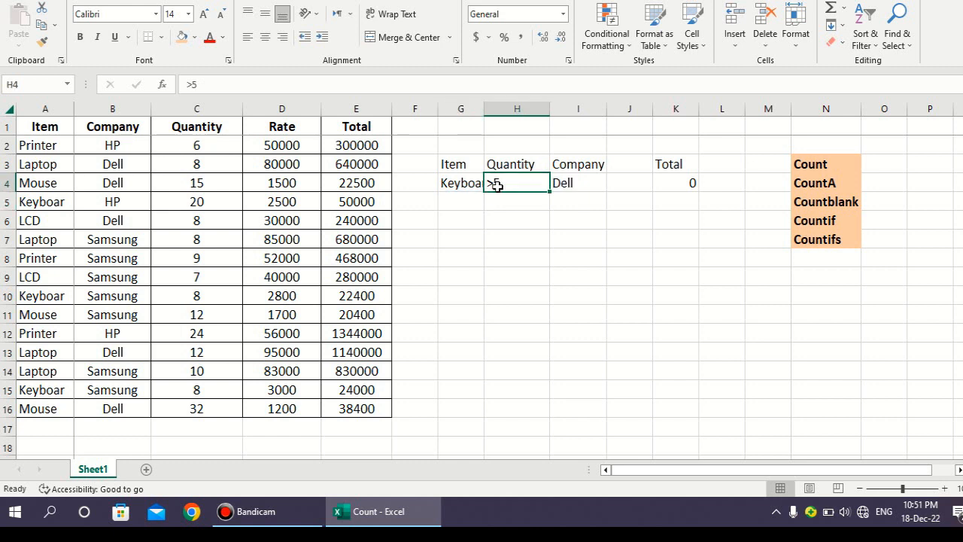
pyautogui.click(474, 187)
pyautogui.doubleClick(476, 186)
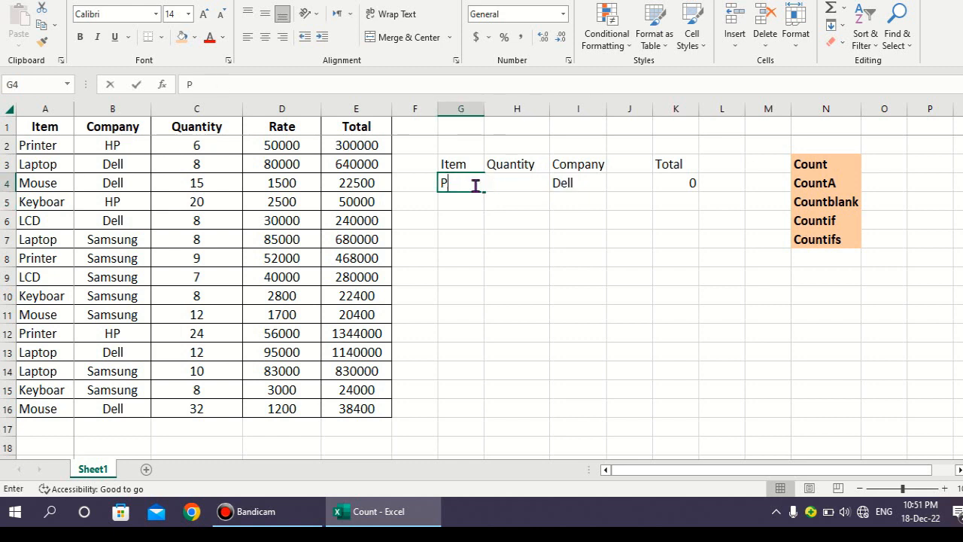
pyautogui.write('Printer')
pyautogui.press('Return')
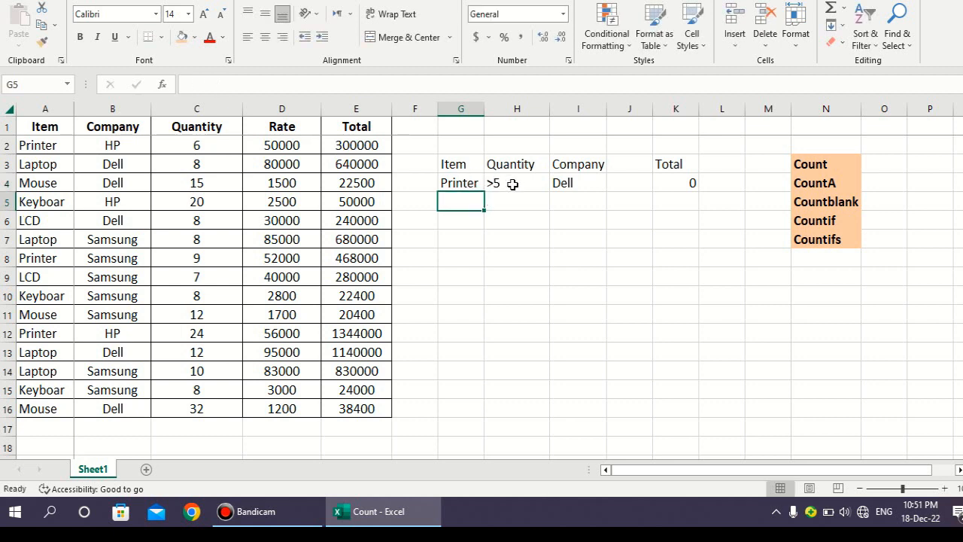
# Set the Company criterion in I4 to HP.
pyautogui.click(574, 184)
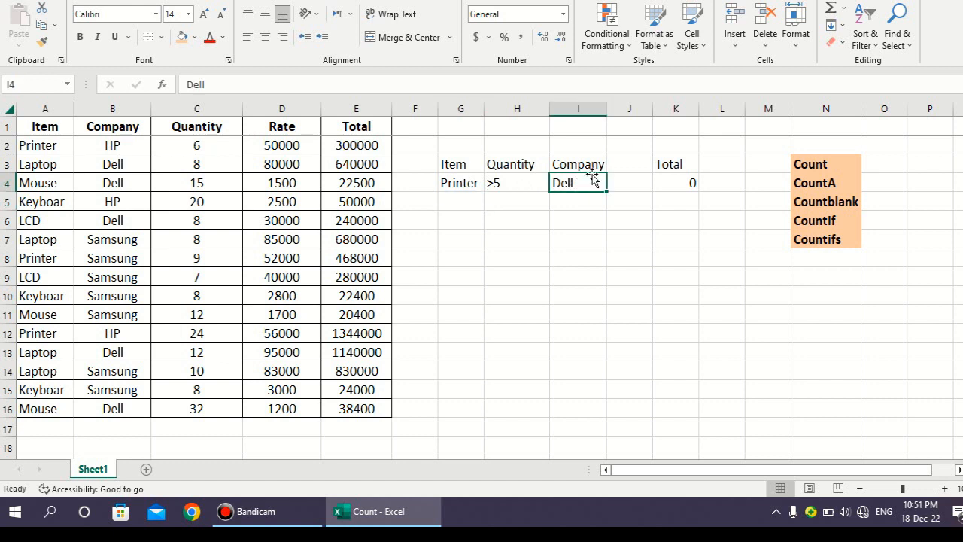
pyautogui.write('HP')
pyautogui.press('Return')
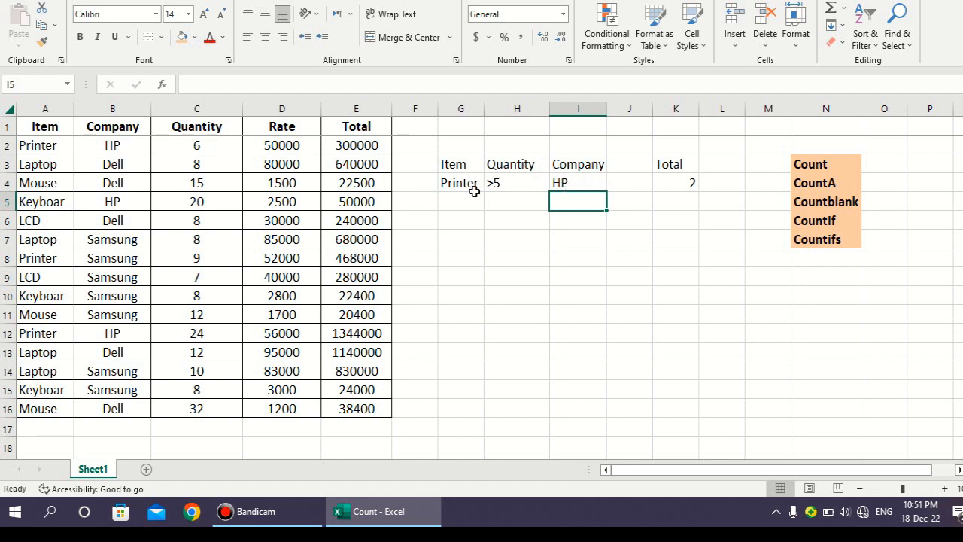
# Set the Quantity criterion in H4 to <5.
pyautogui.click(527, 180)
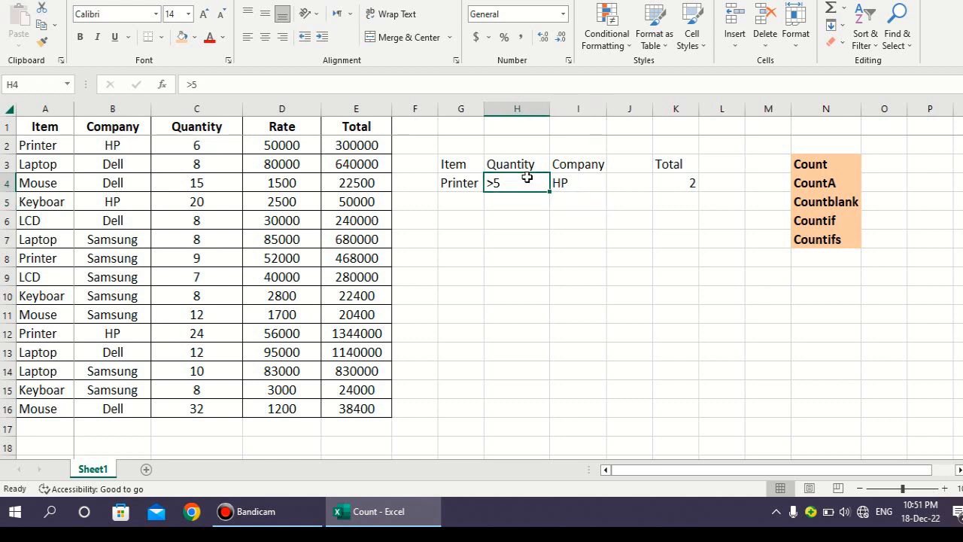
pyautogui.write('<')
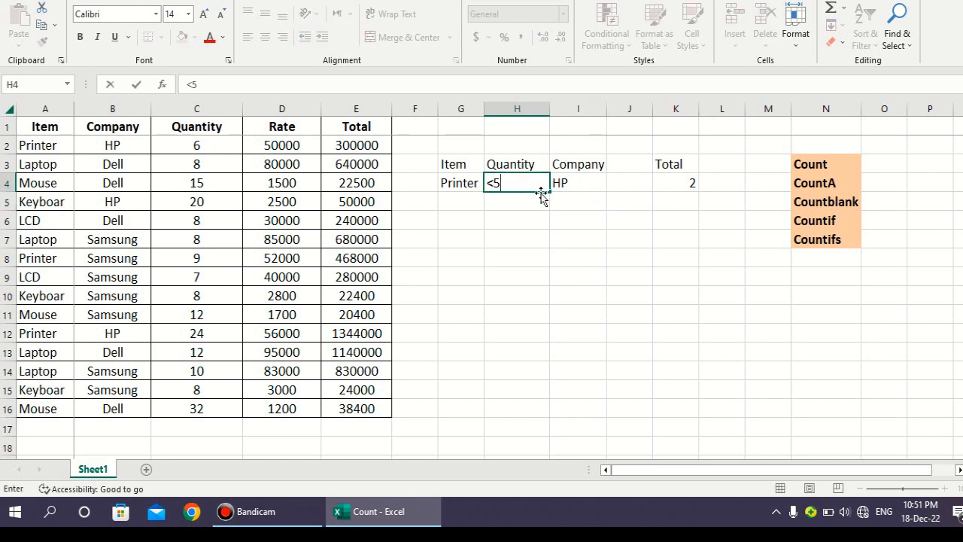
pyautogui.press('Return')
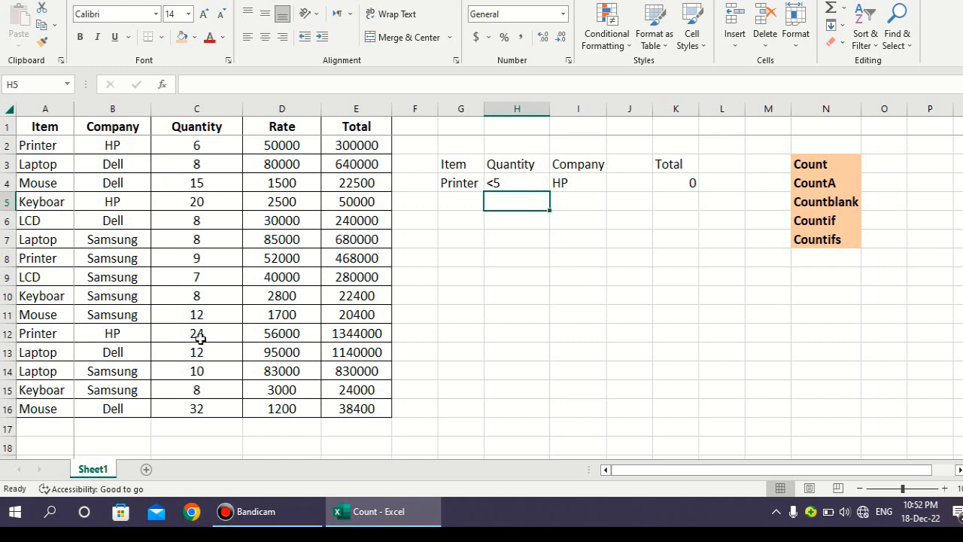
# Review the Item, Quantity and Company criteria in G4:I4, the COUNTIFS formula in K4 and the Countifs entry in the function list.
pyautogui.click(517, 234)
pyautogui.click(471, 185)
pyautogui.click(516, 185)
pyautogui.click(556, 184)
pyautogui.click(677, 184)
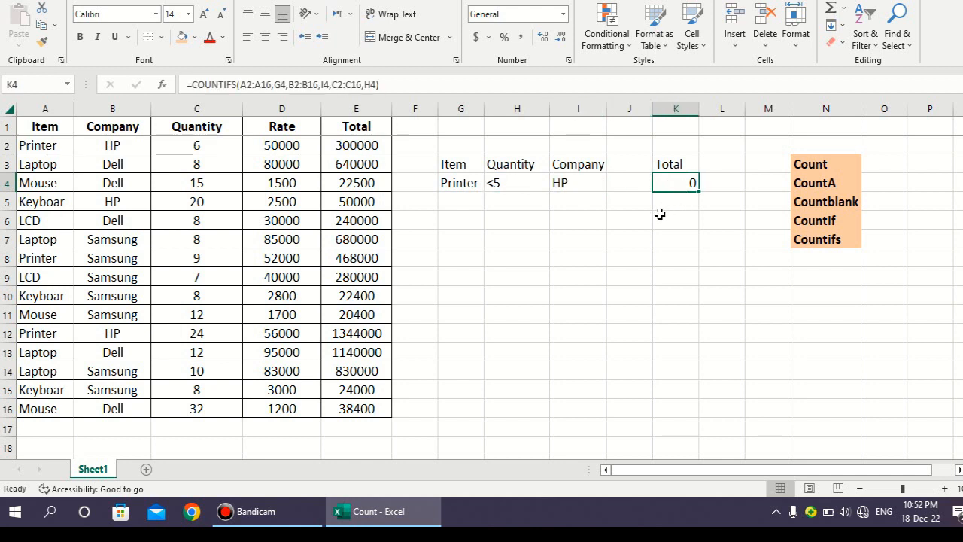
pyautogui.click(817, 239)
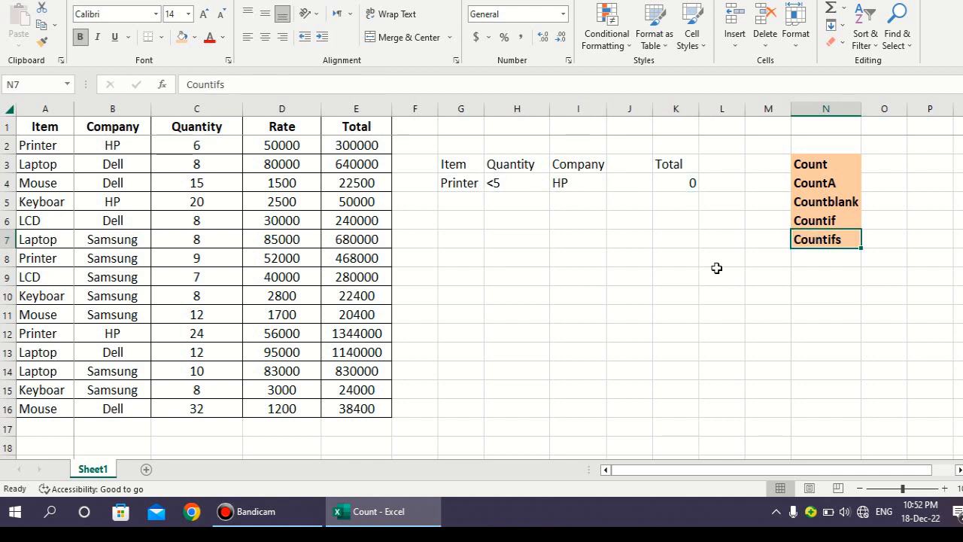